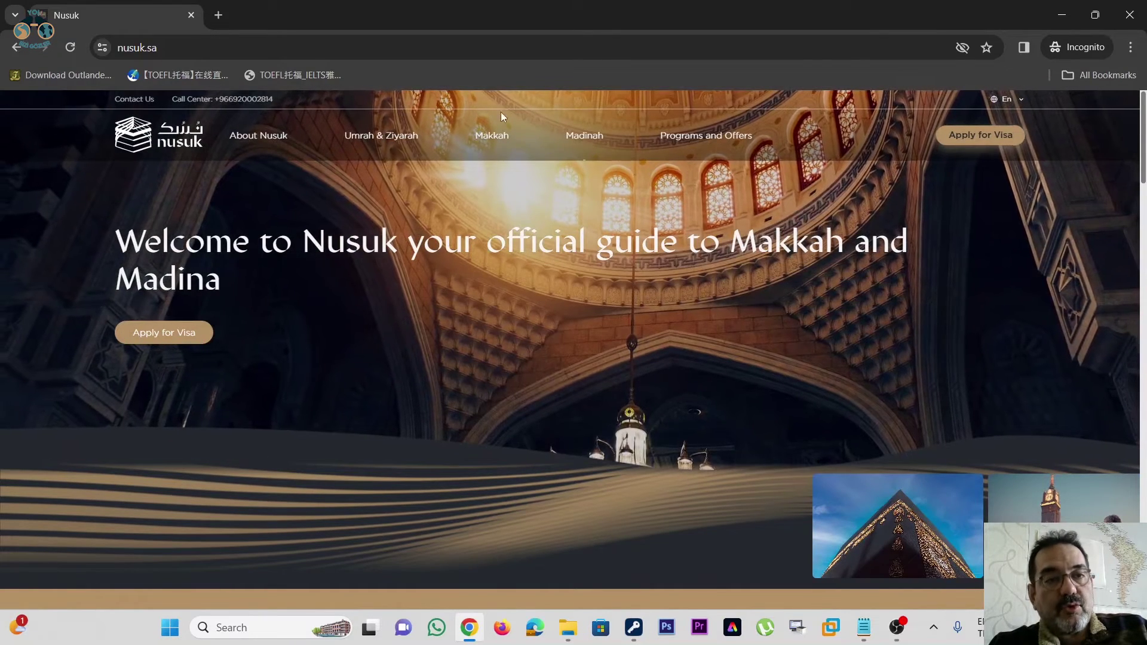
- Show the nusuk.sa address and start a visa application via Apply for Visa
left_click(294, 47)
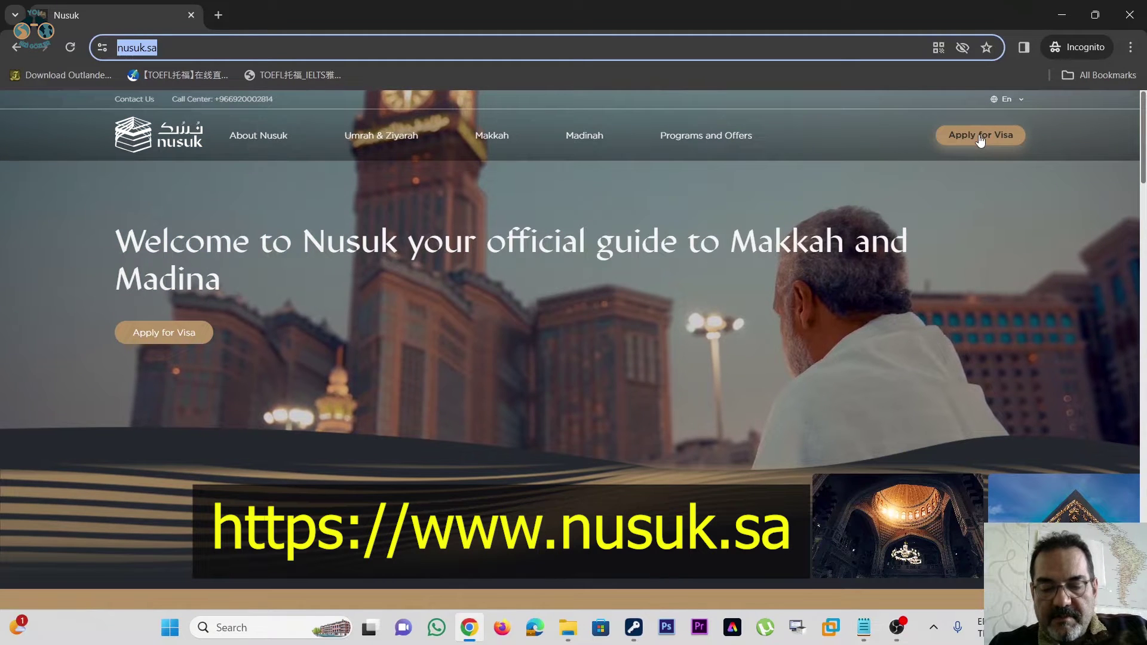
left_click(980, 139)
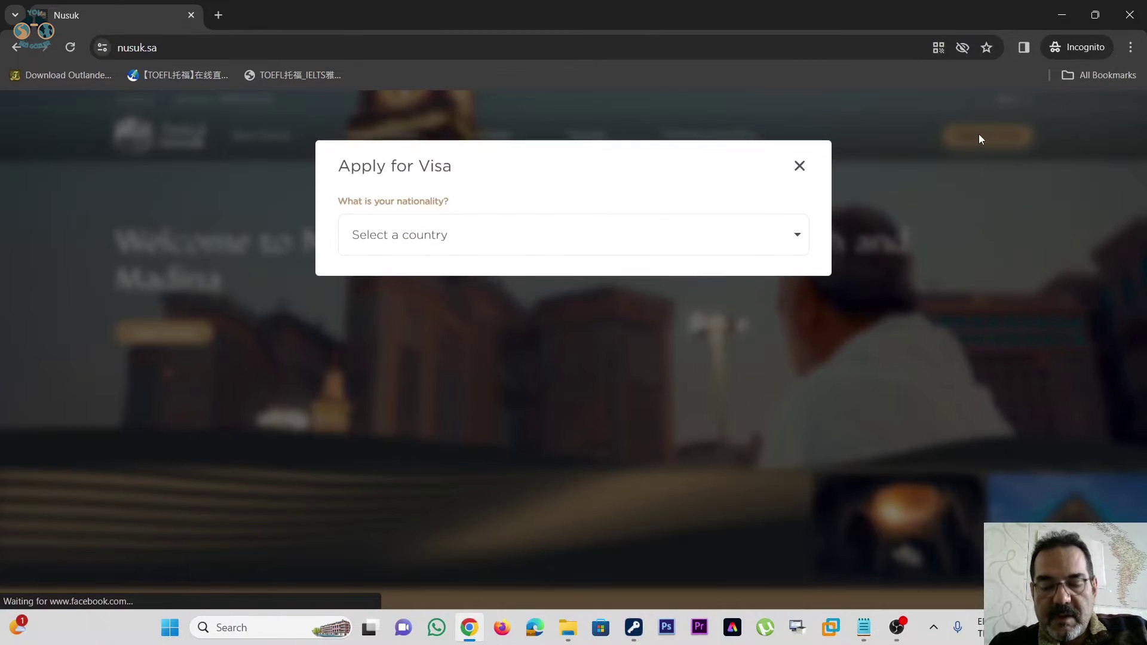
- Choose Germany as the nationality and pick the eVisa Online visa type
left_click(618, 242)
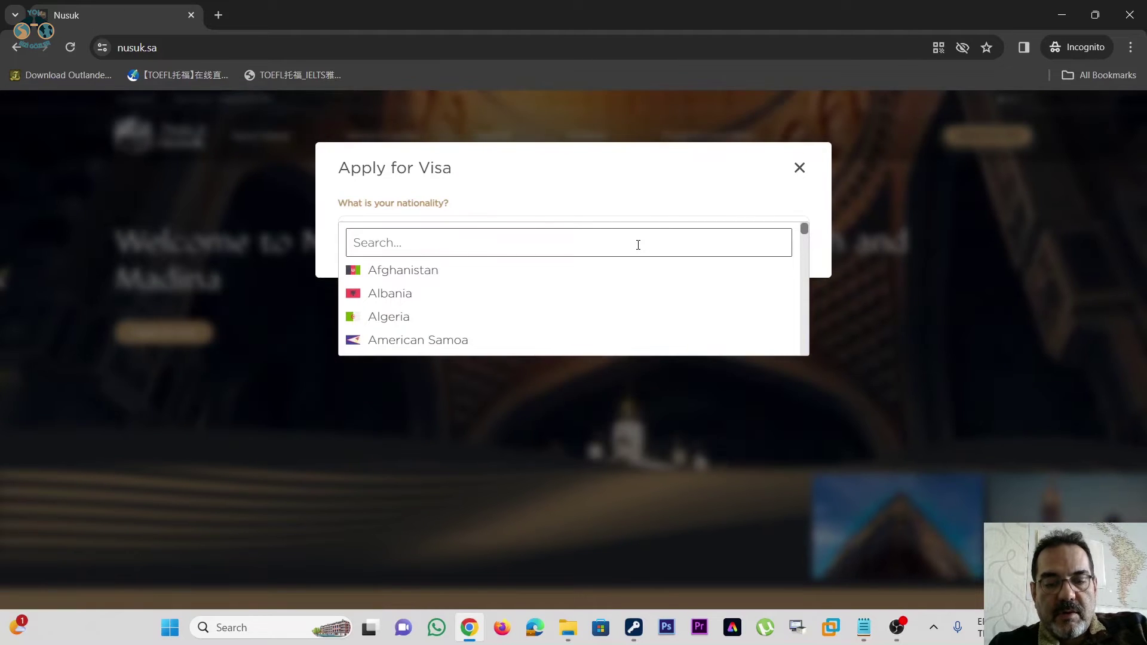
left_click(537, 270)
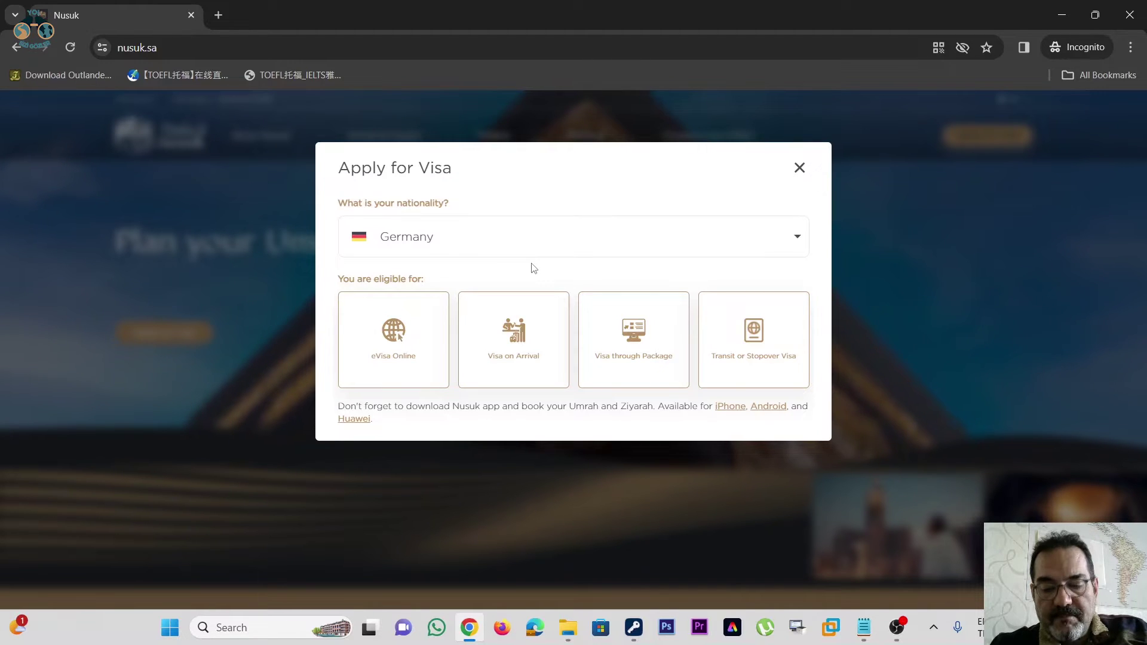
left_click(384, 355)
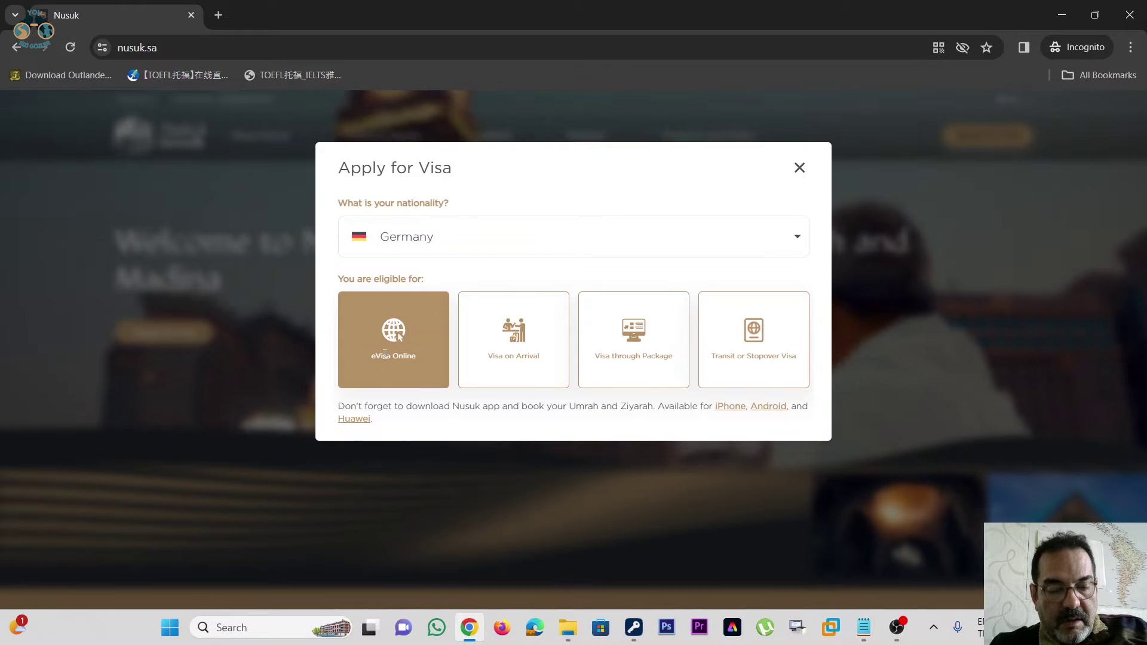
- Expand eVisa Online details and highlight SAR 494.21 price, fees, multiple entry, one-year validity
left_click(390, 351)
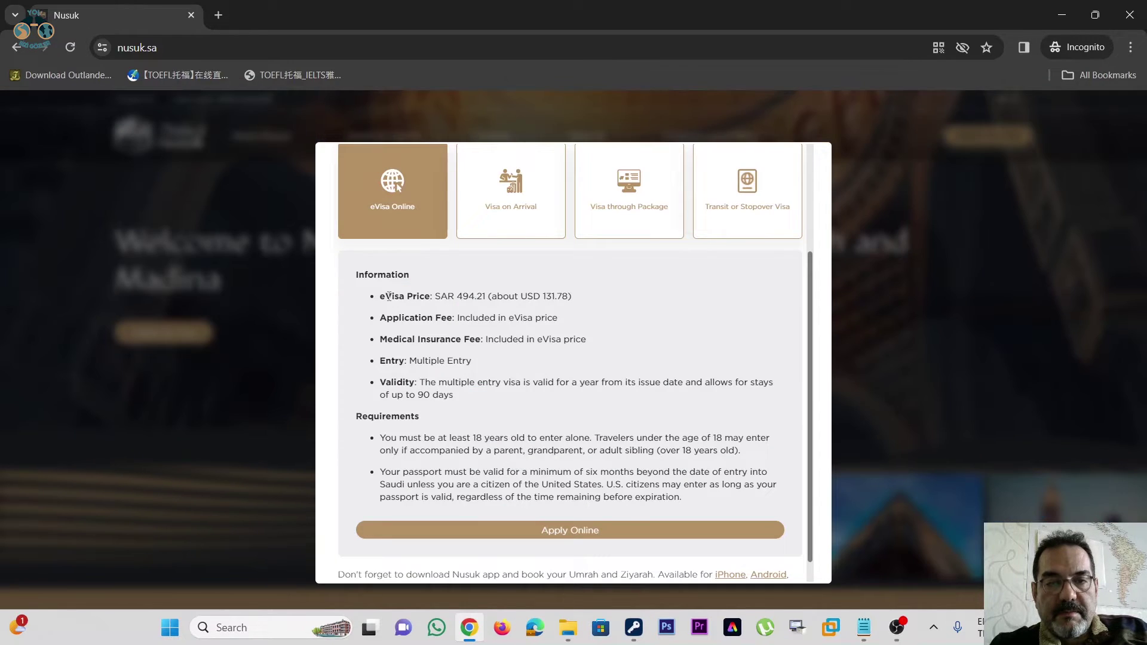
left_click_drag(388, 296, 471, 298)
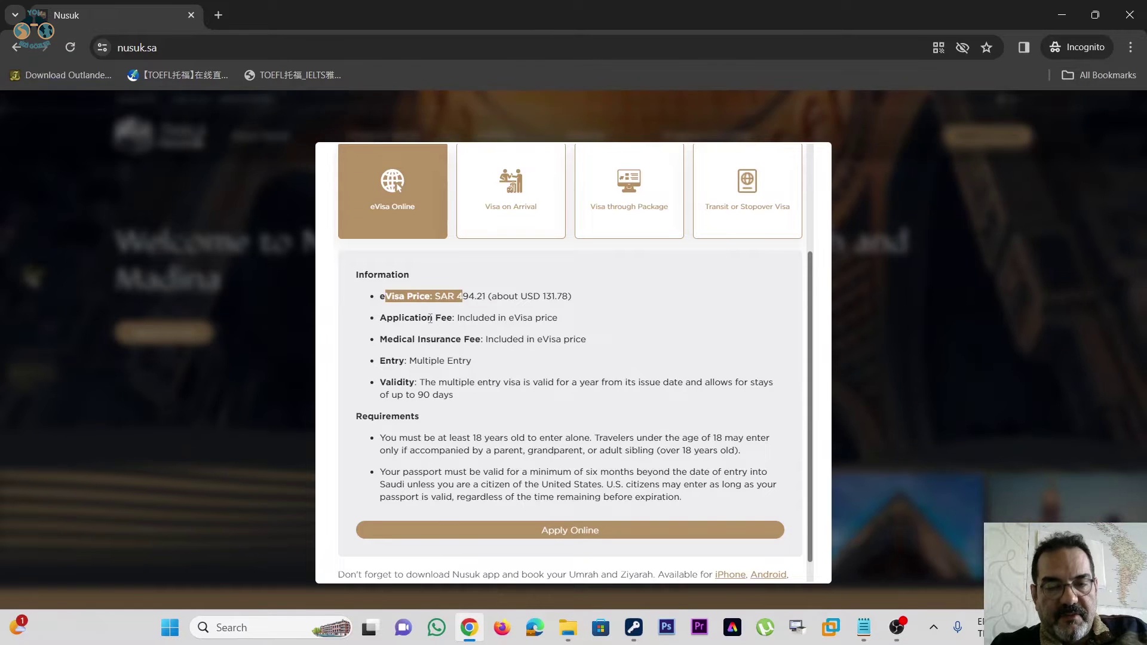
left_click_drag(387, 318, 535, 318)
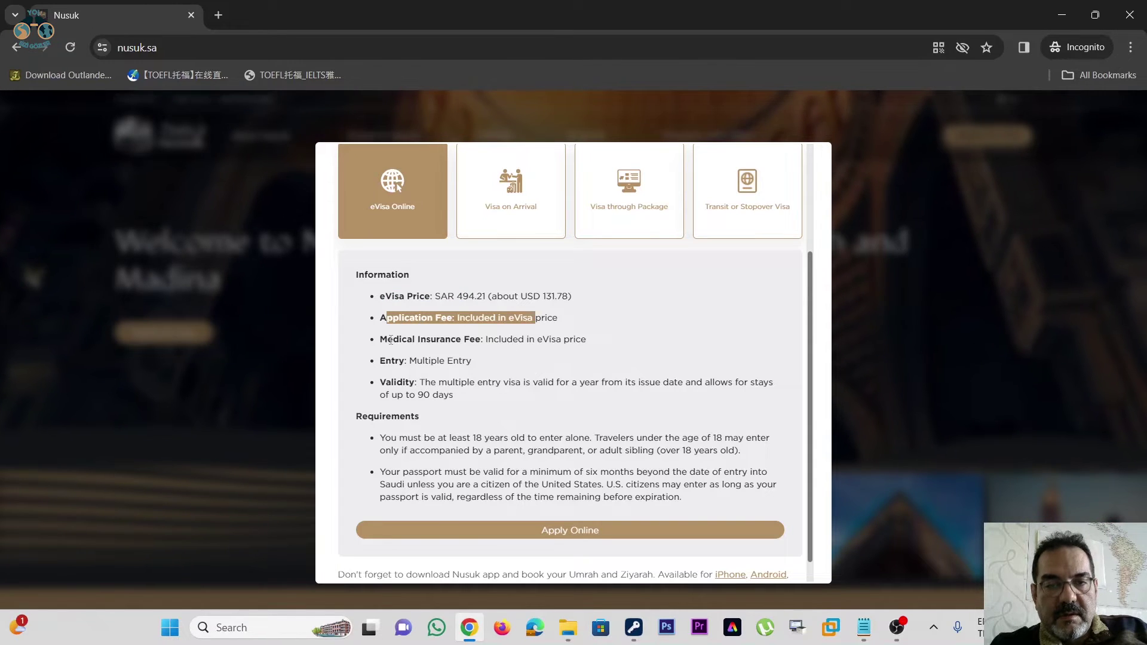
left_click_drag(381, 340, 581, 340)
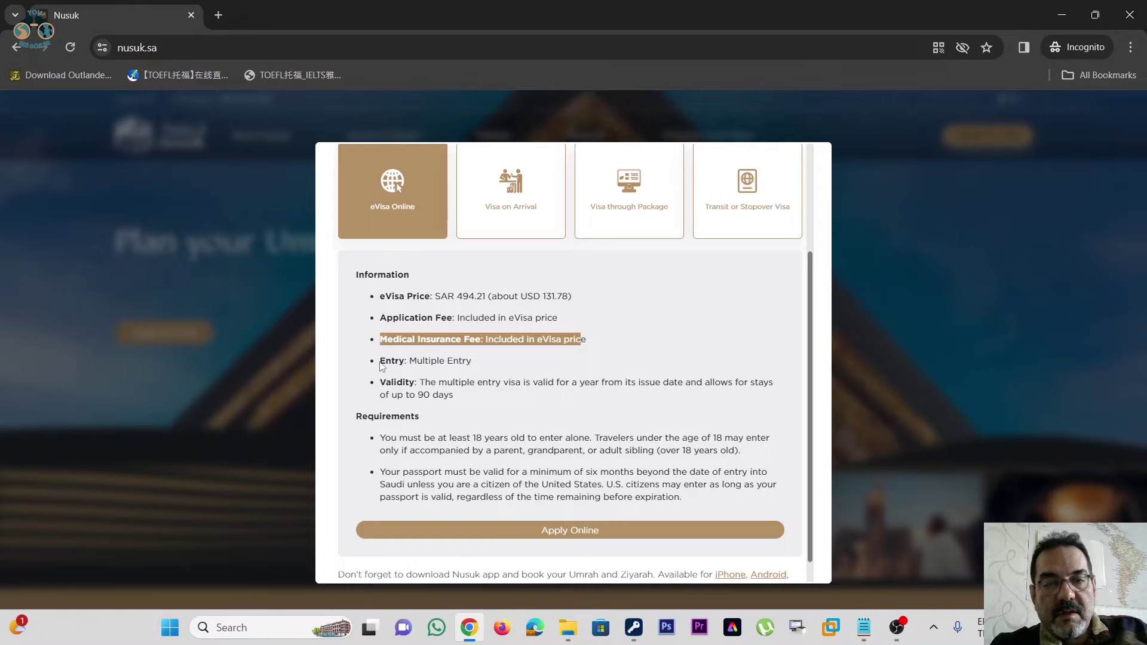
left_click_drag(380, 363, 473, 361)
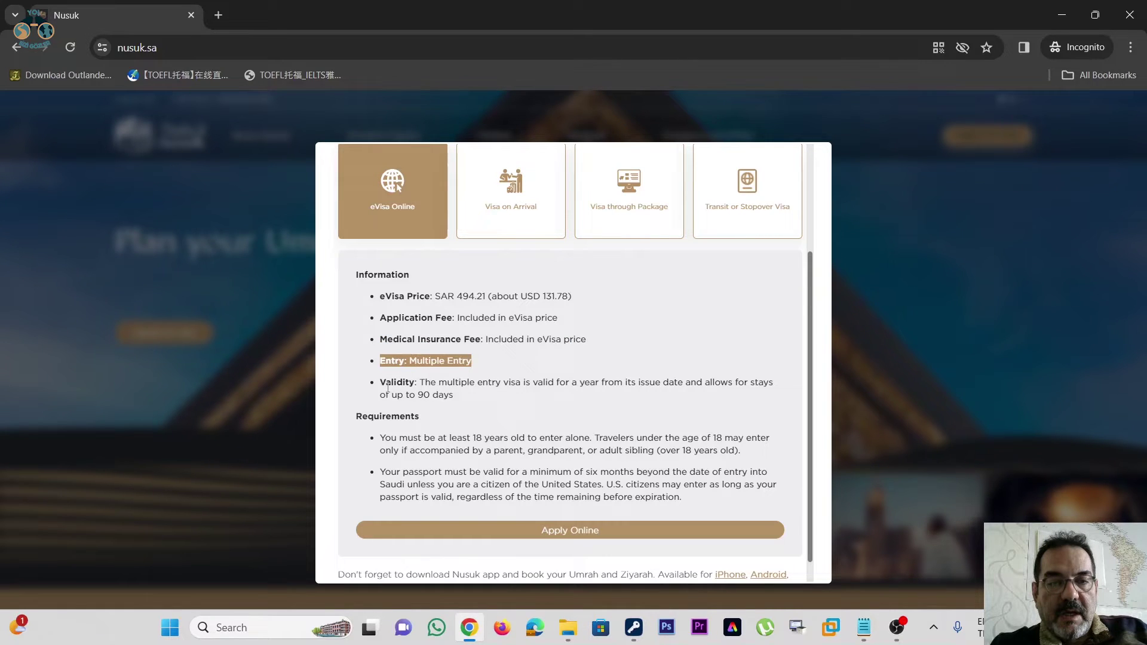
left_click_drag(419, 382, 668, 383)
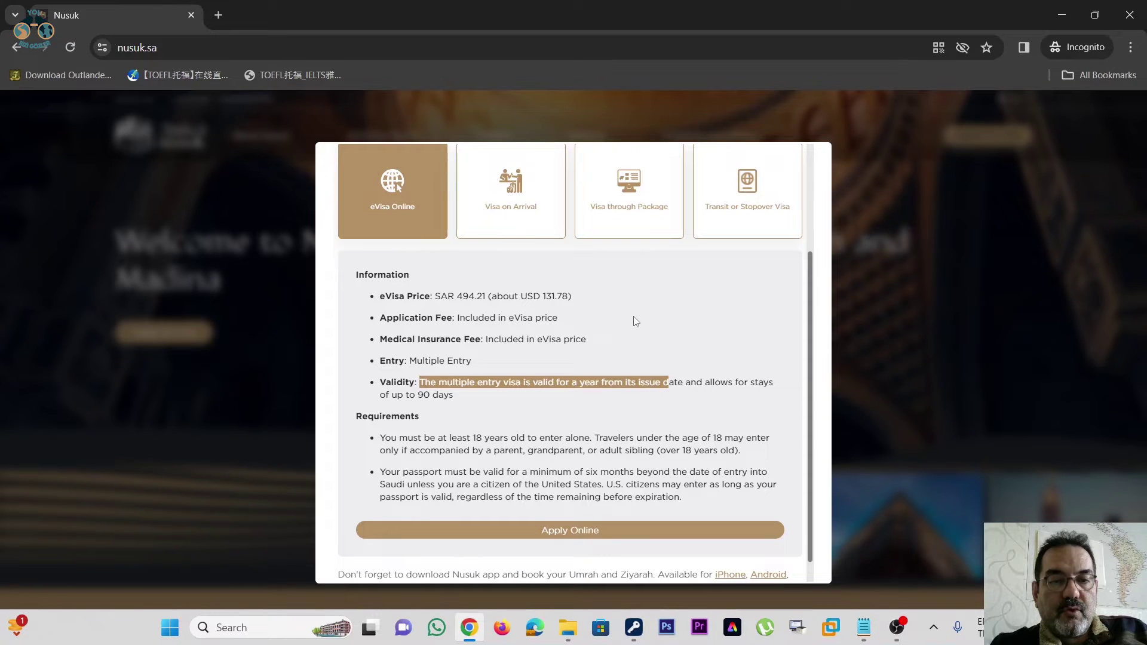
scroll(621, 311, "down", 1)
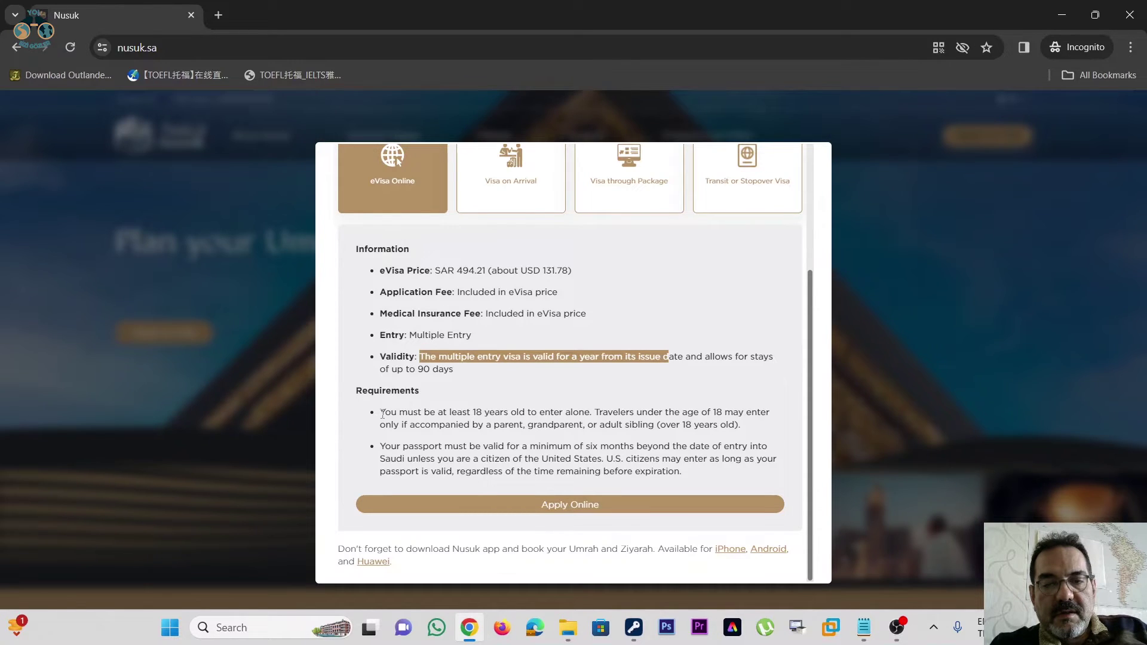
left_click_drag(383, 414, 593, 413)
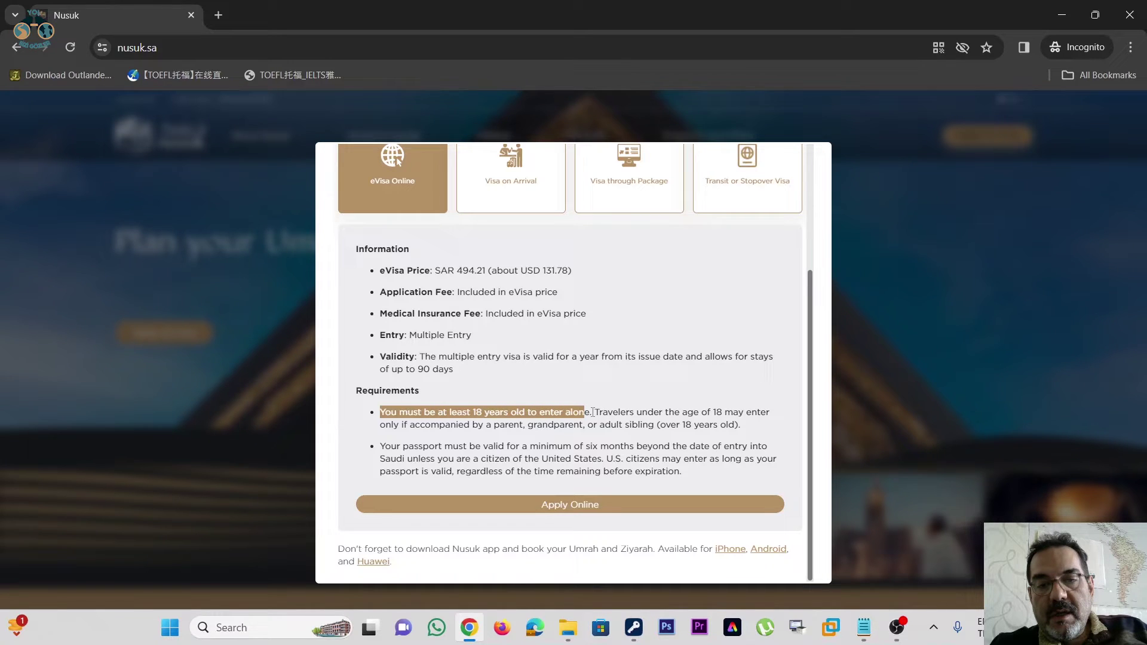
left_click_drag(592, 413, 739, 413)
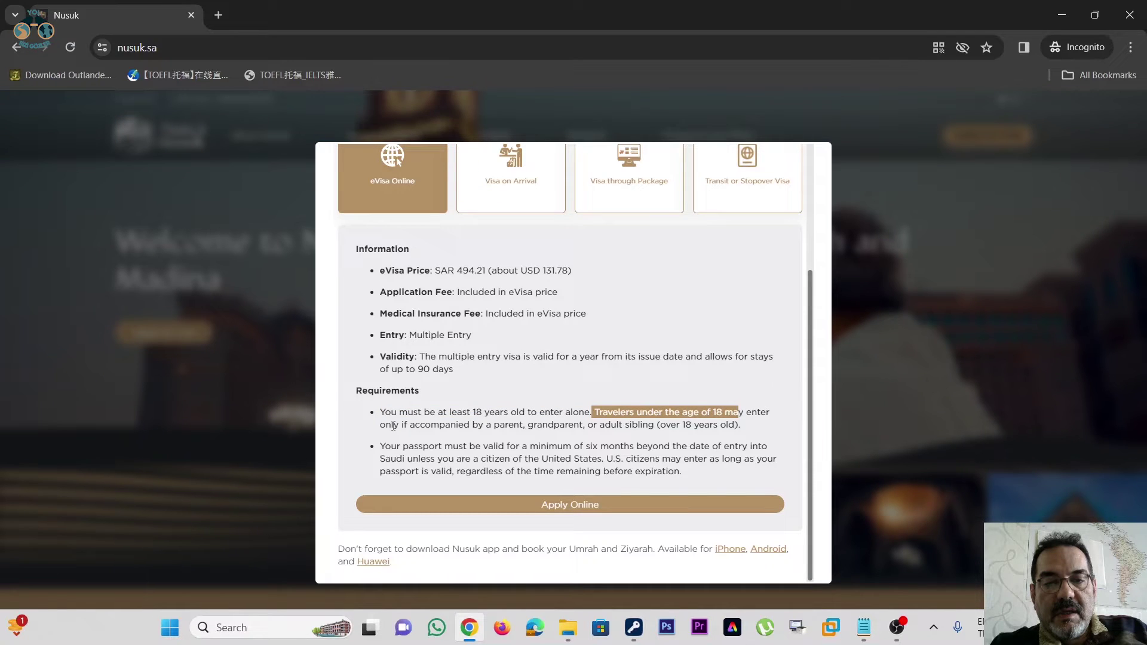
left_click_drag(394, 426, 582, 427)
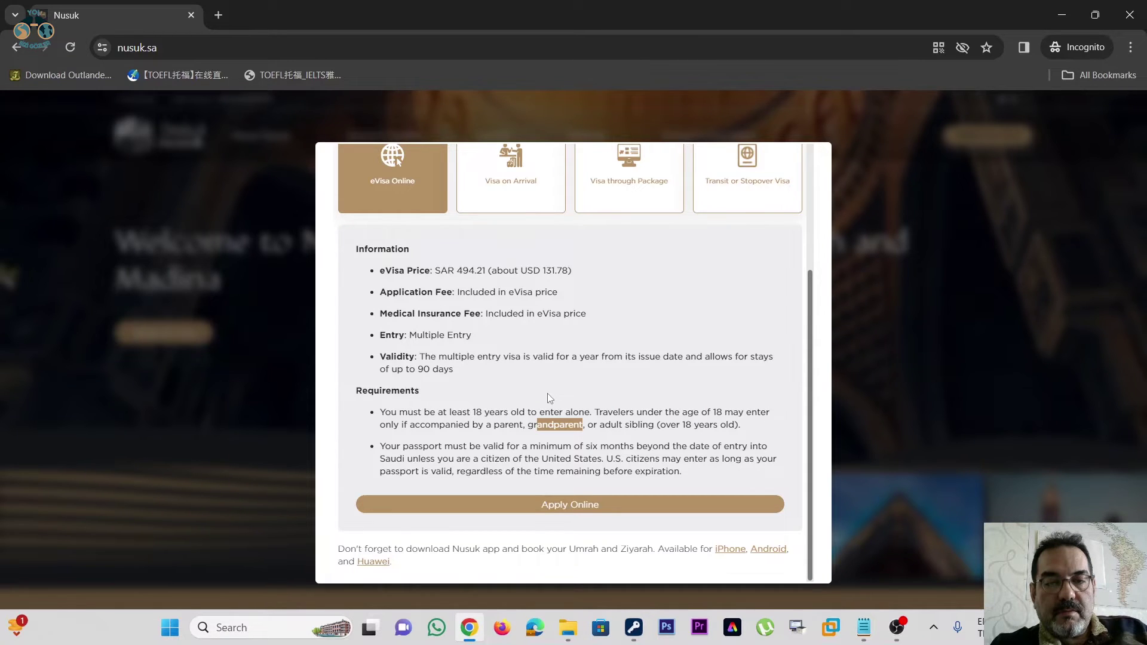
left_click_drag(386, 447, 435, 447)
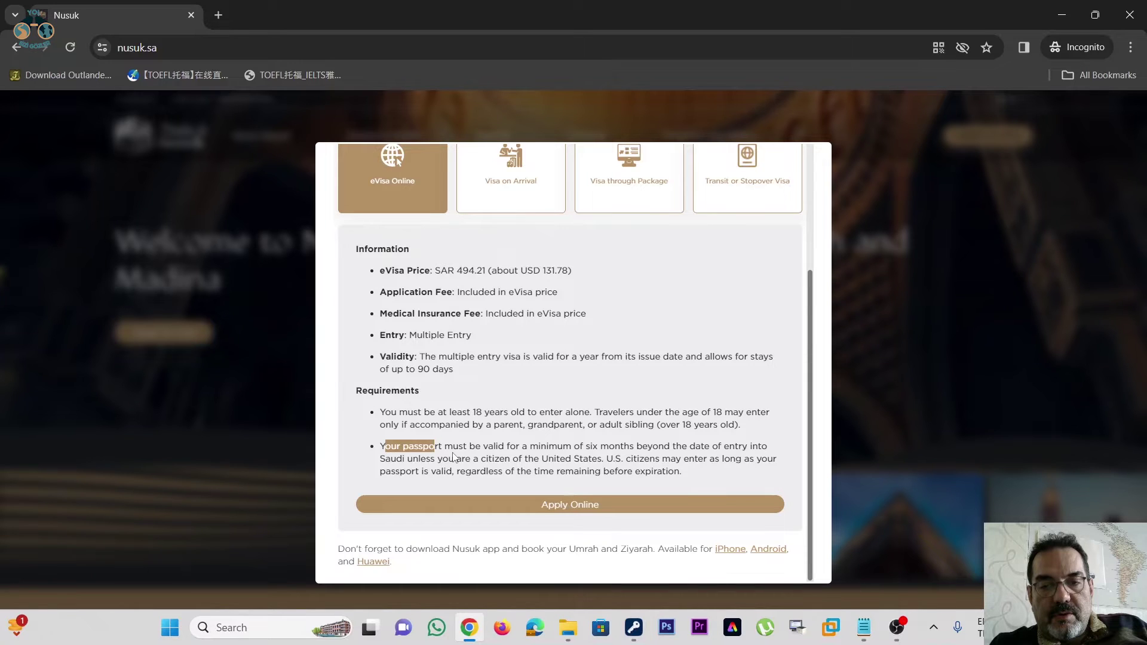
left_click_drag(453, 457, 522, 461)
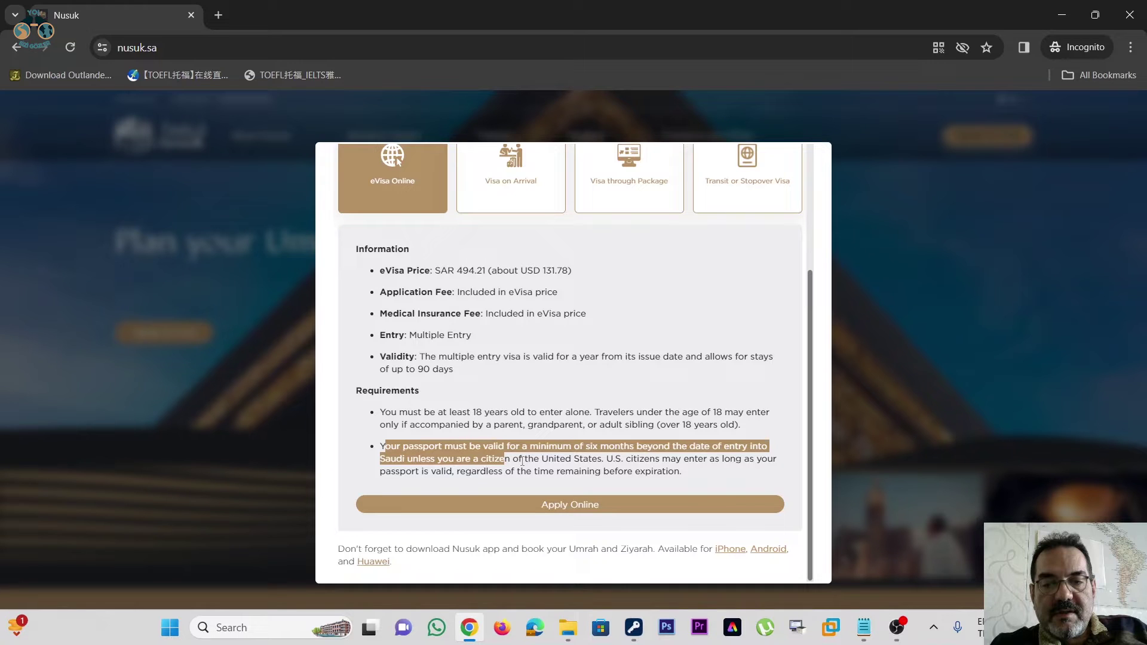
left_click_drag(522, 462, 603, 459)
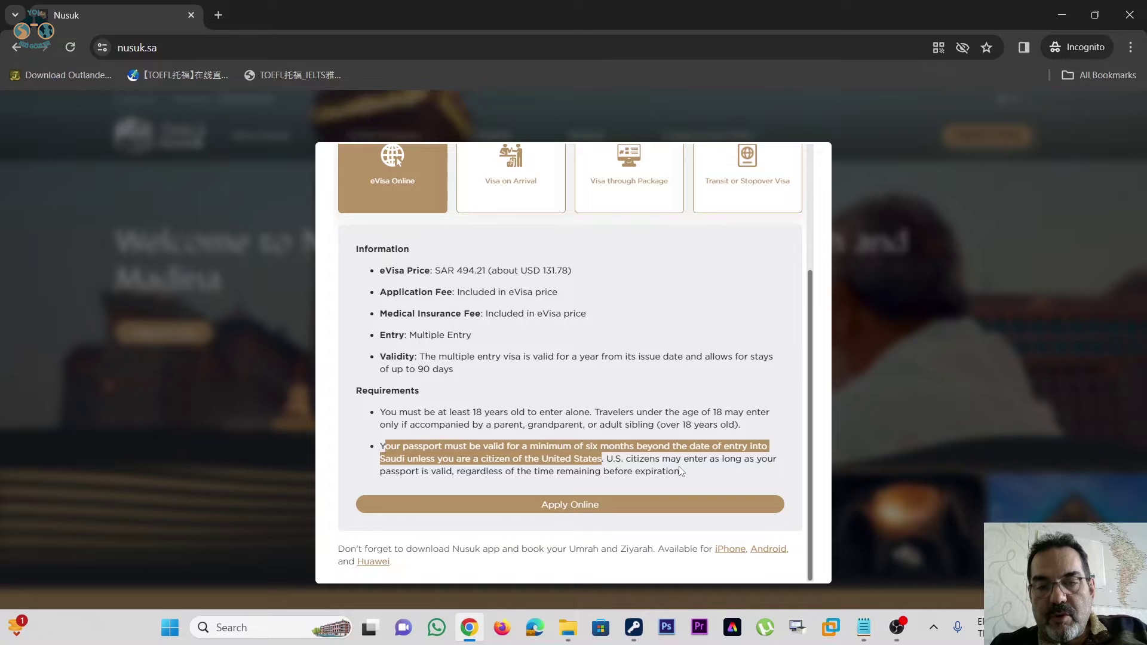
left_click_drag(395, 471, 399, 472)
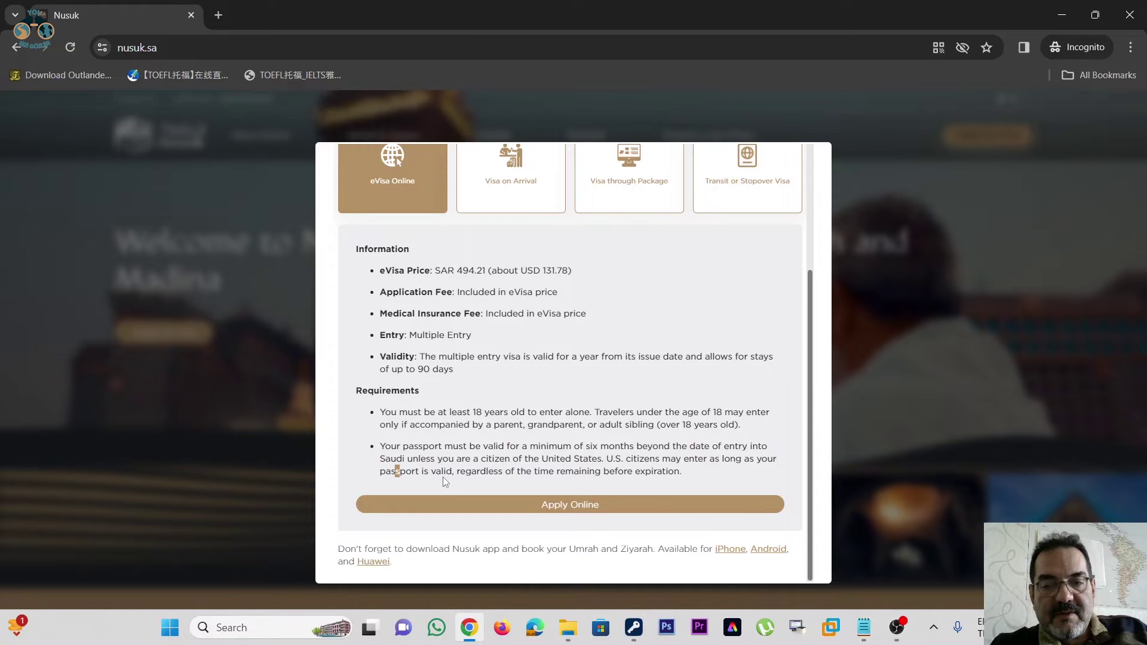
left_click_drag(459, 472, 565, 471)
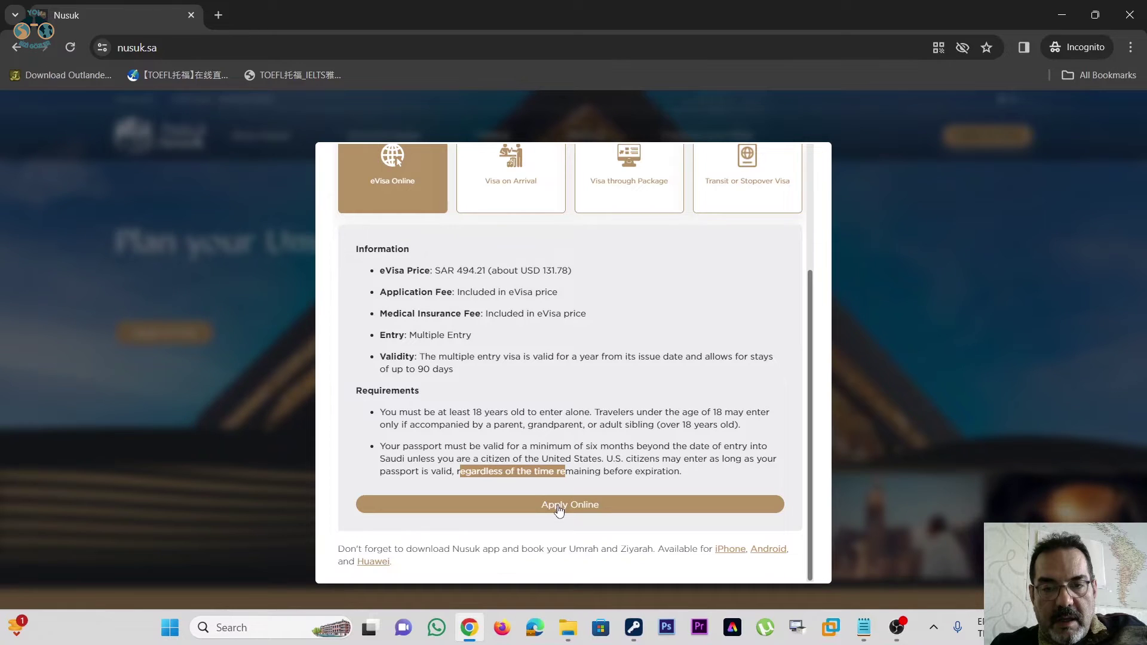
- Open the Create eVisa account page on visa.visitsaudi.com and show its passport type choices
left_click(558, 507)
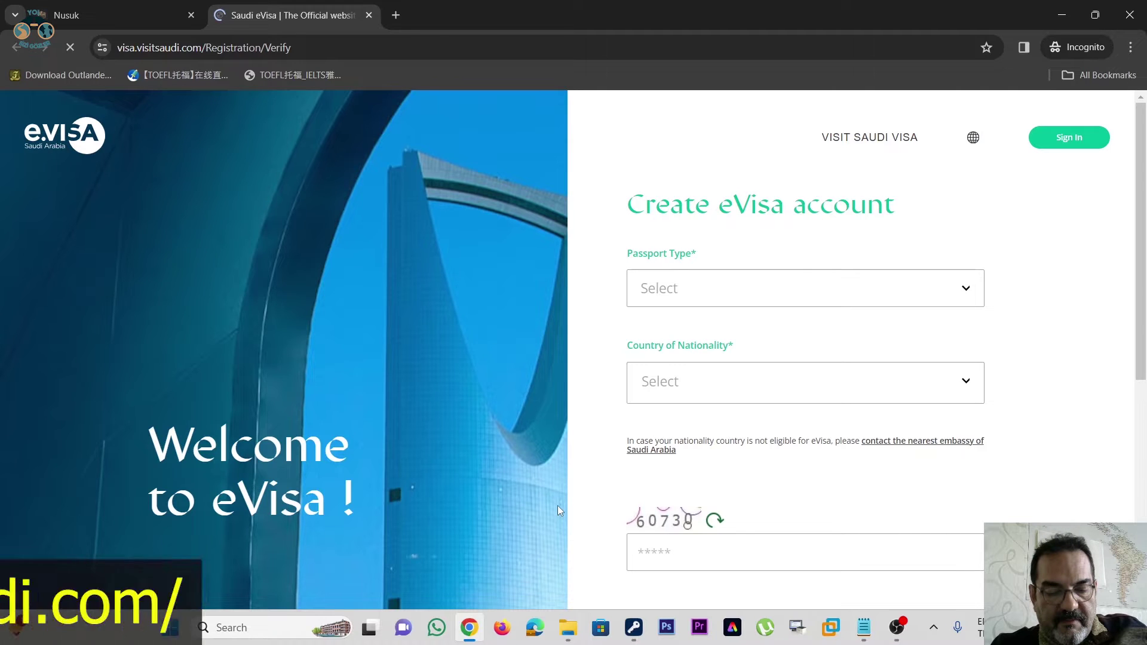
left_click(310, 52)
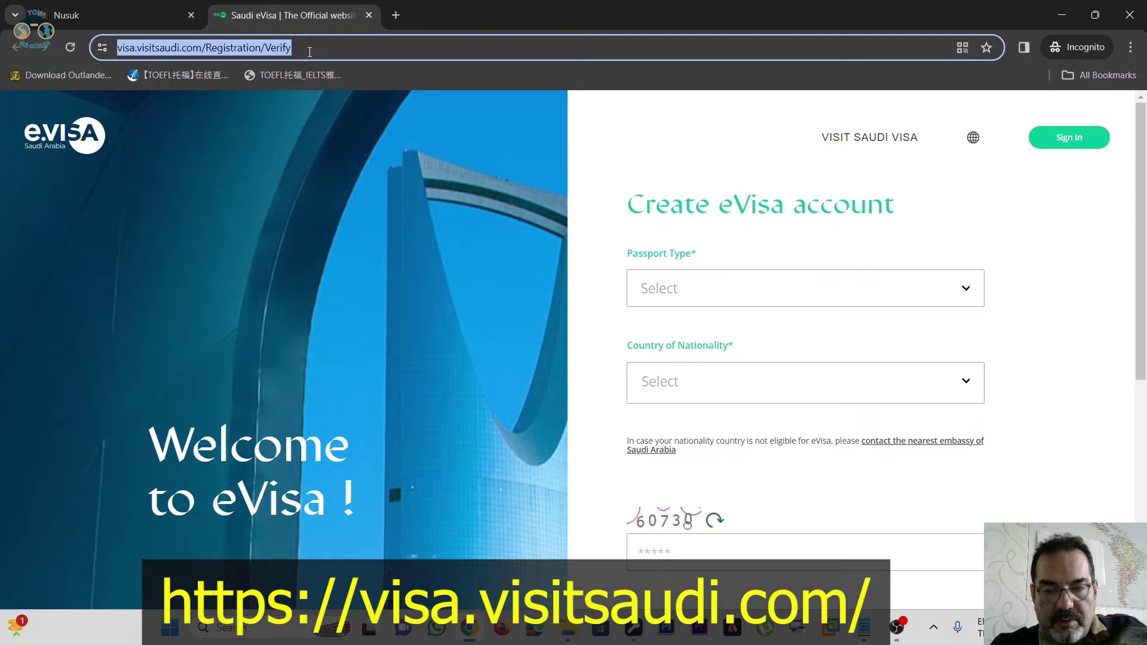
left_click(716, 292)
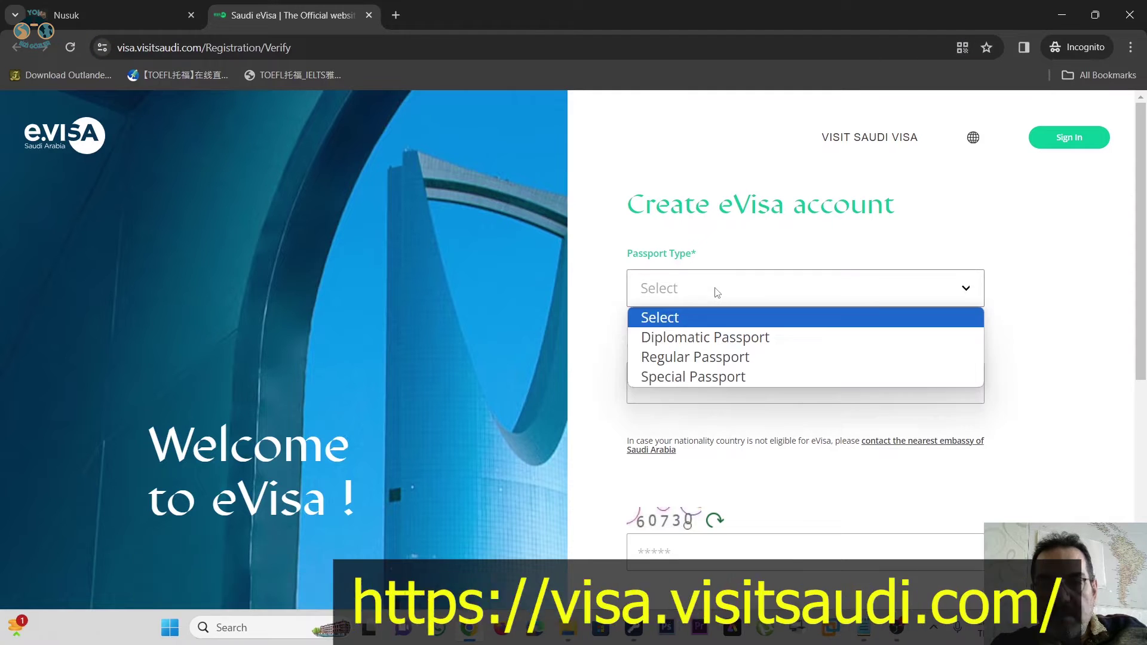
left_click_drag(624, 202, 898, 223)
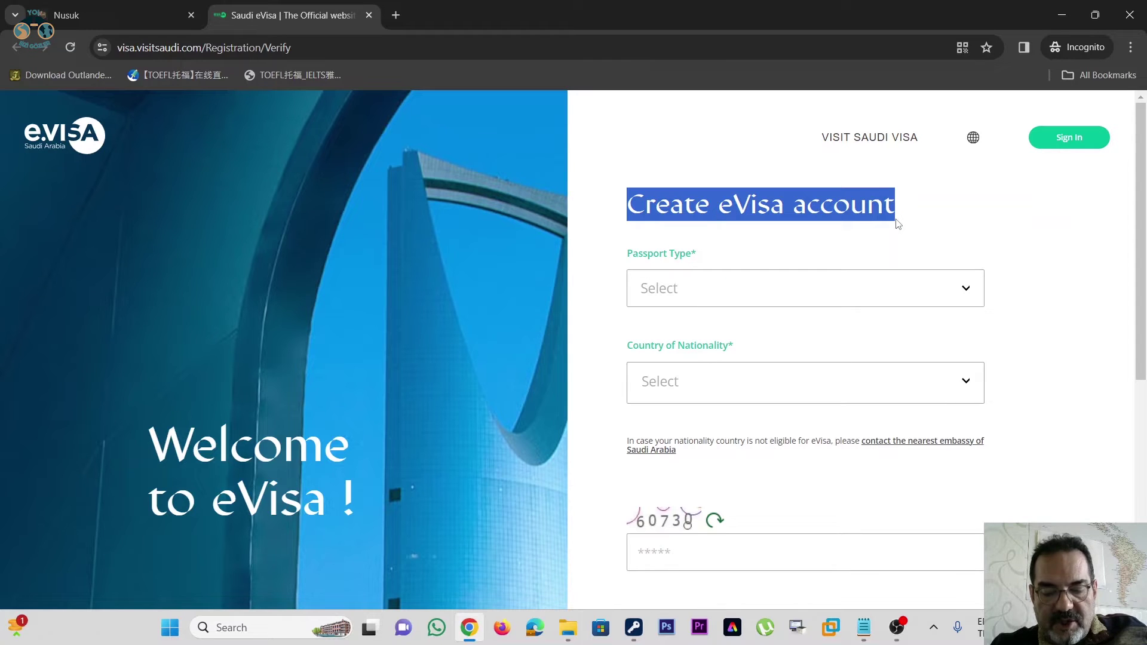
left_click(1005, 213)
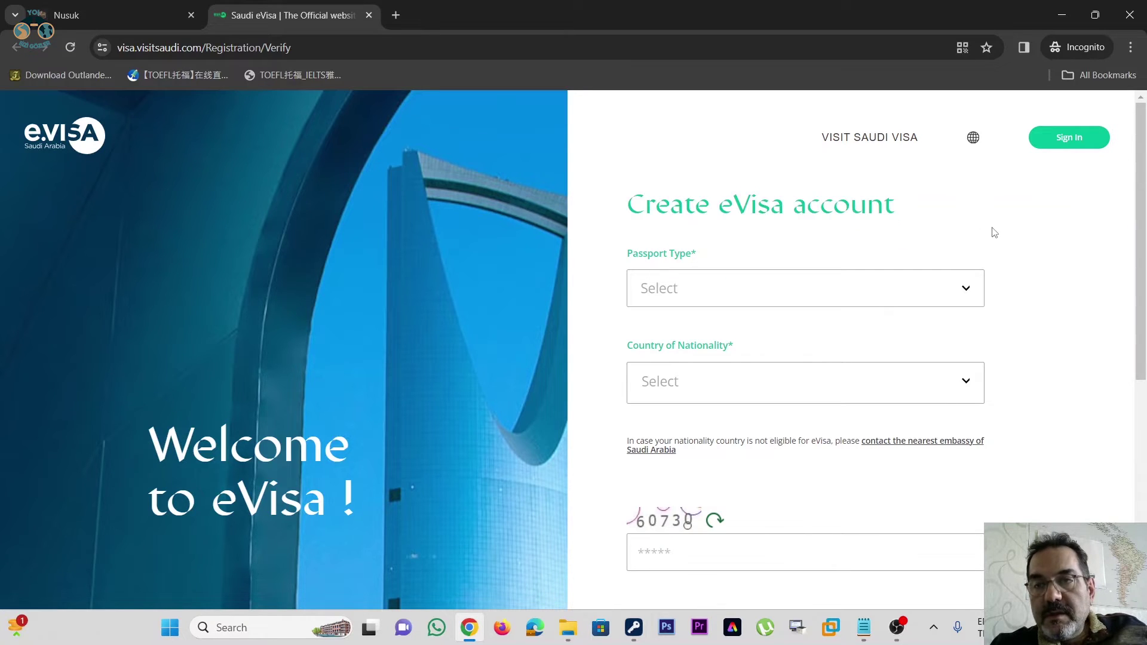
- Sign in to the existing eVisa account using the e-mailed verification code
left_click(1058, 147)
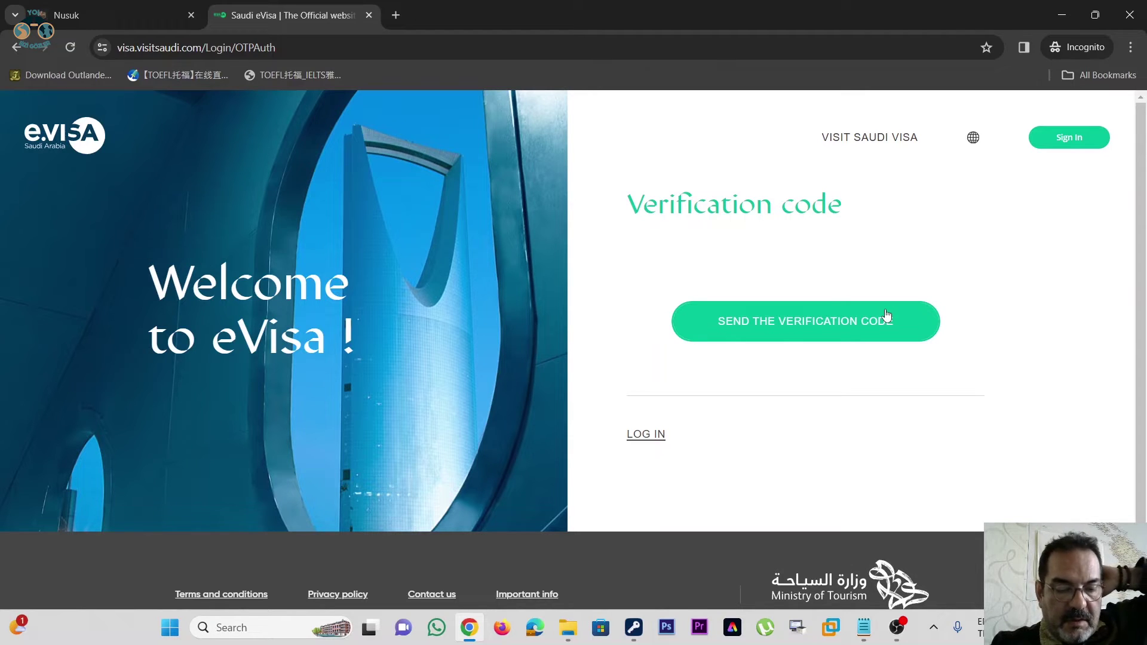
left_click(798, 329)
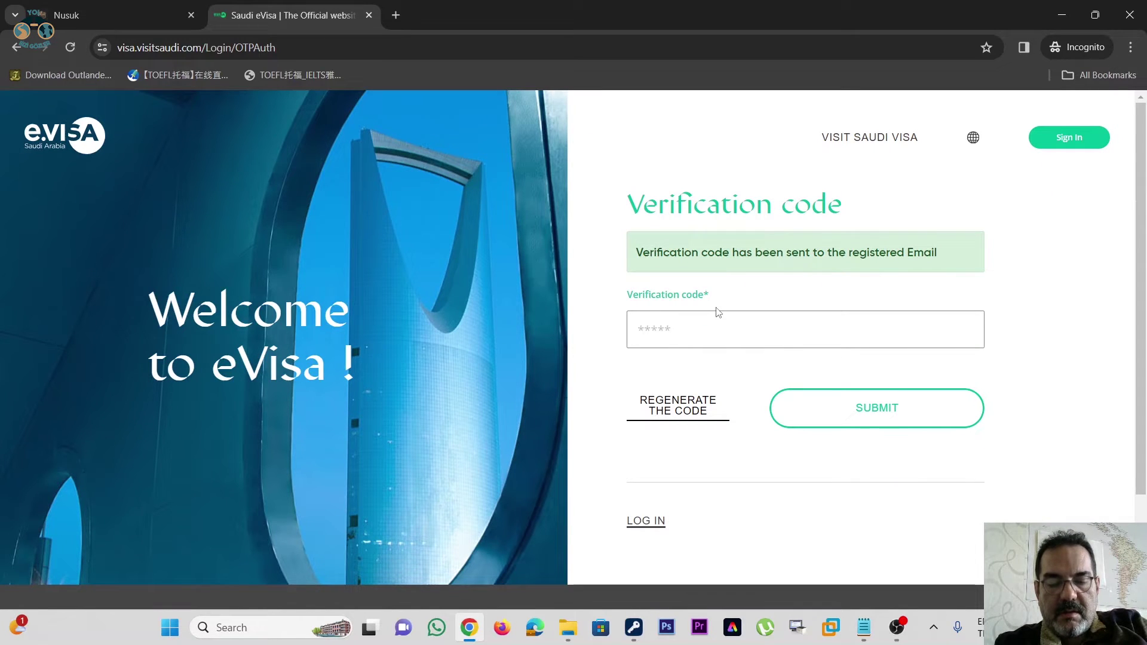
left_click(872, 410)
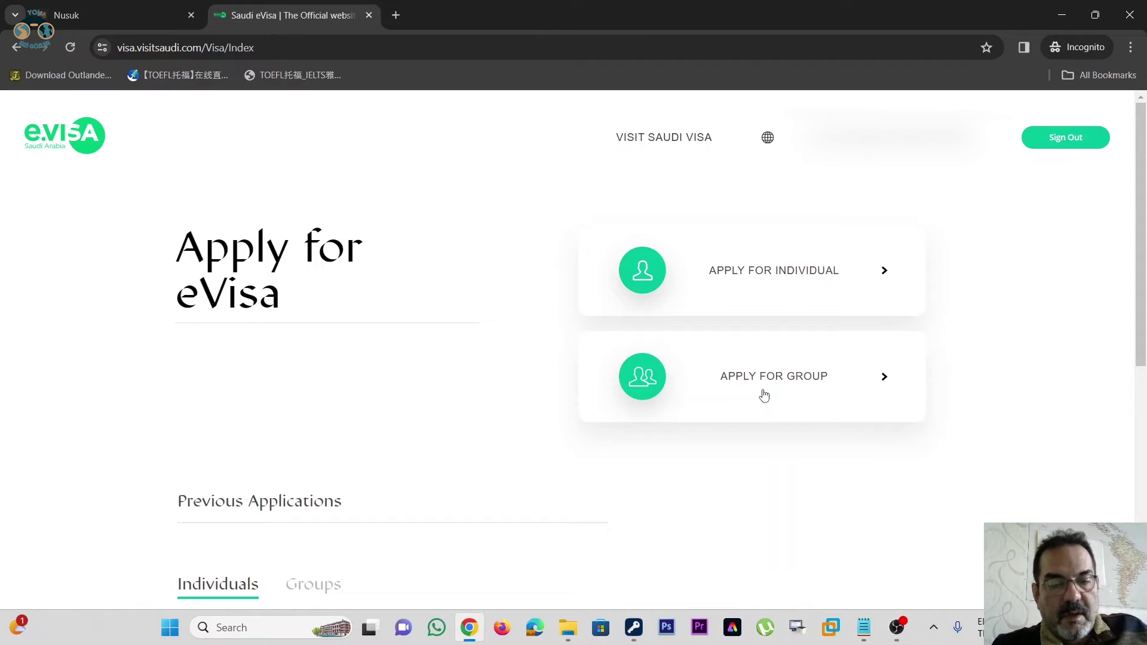
- Start an individual eVisa application from the Apply for eVisa page
left_click(803, 279)
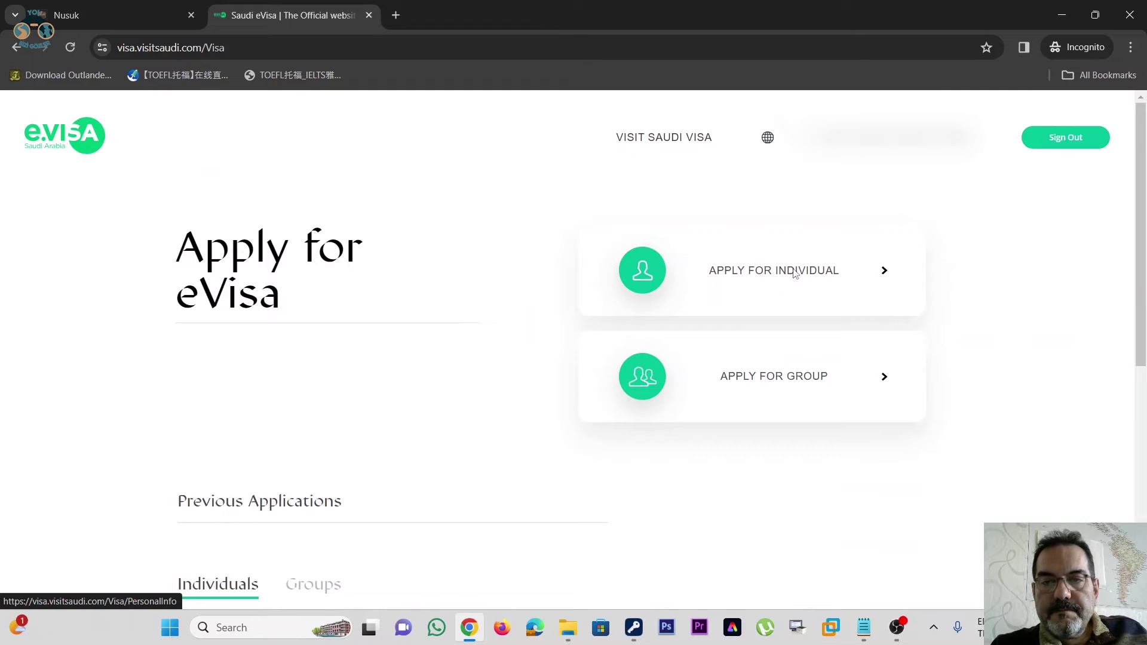
left_click(794, 275)
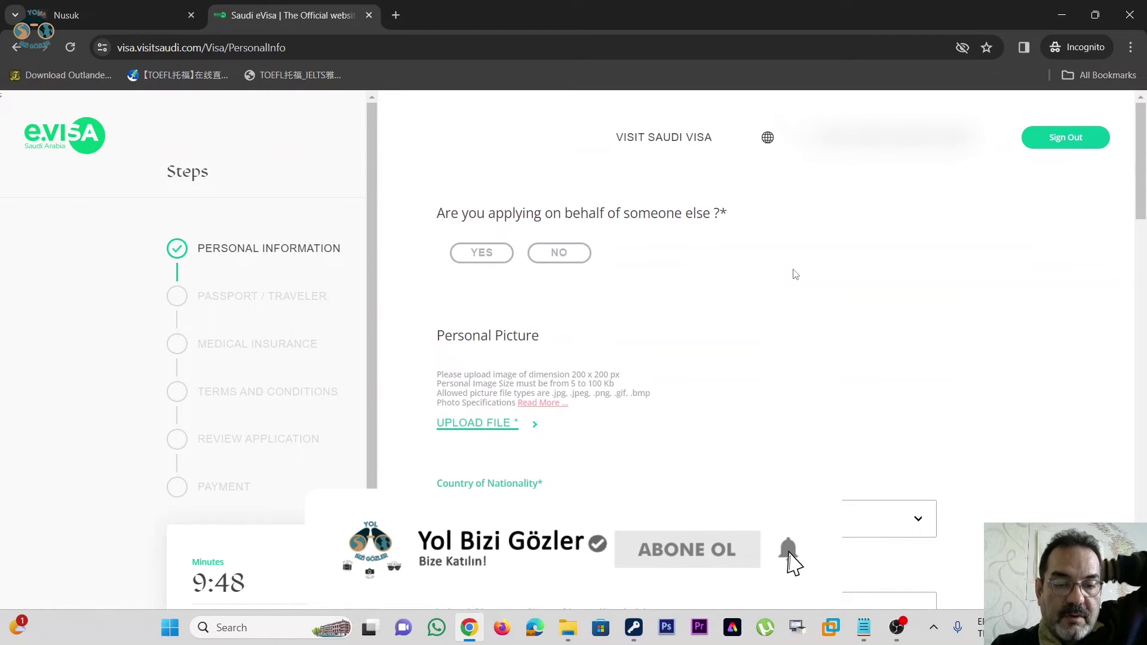
- Answer No to applying on someone's behalf and upload the applicant's personal photo
left_click(558, 253)
scroll(657, 259, "down", 1)
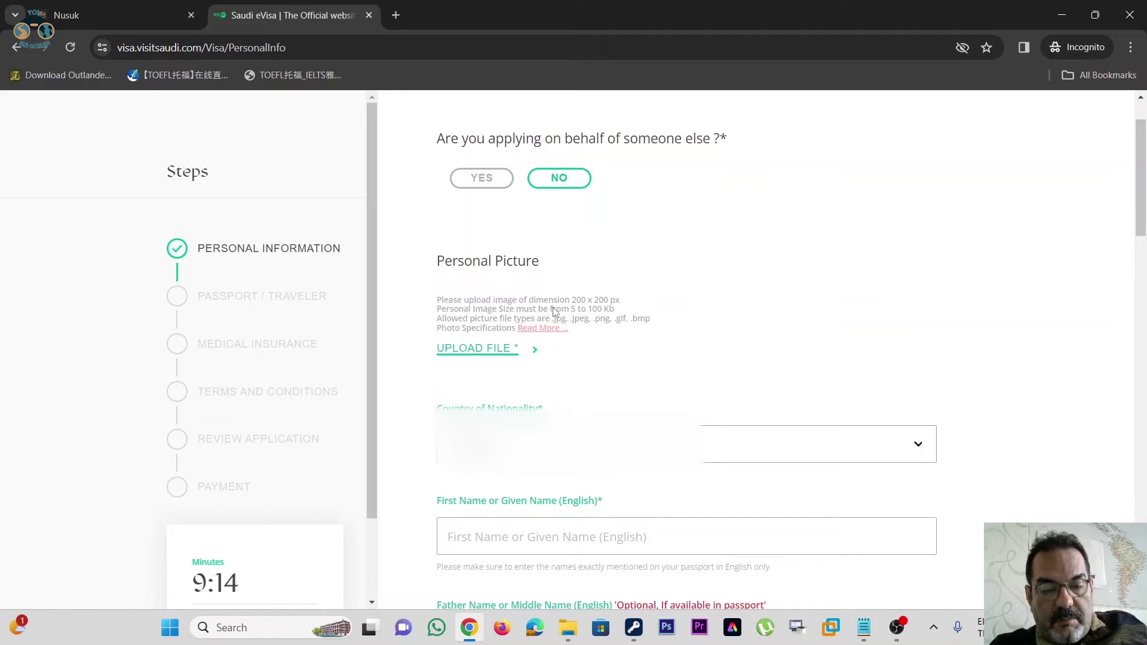
left_click(503, 349)
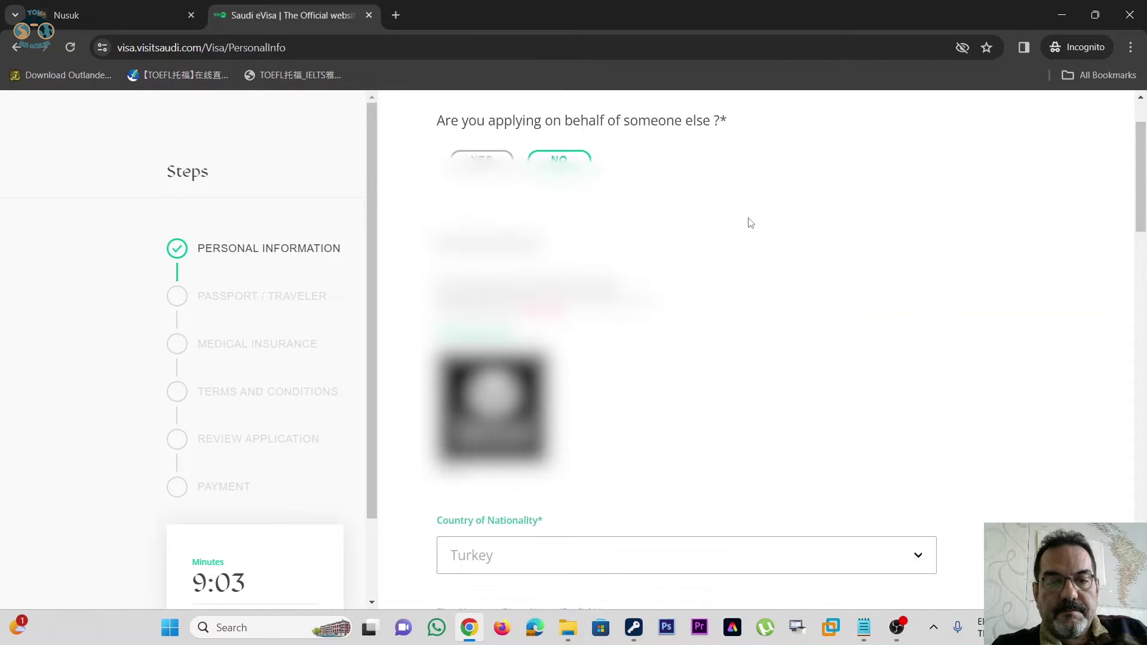
scroll(748, 223, "down", 2)
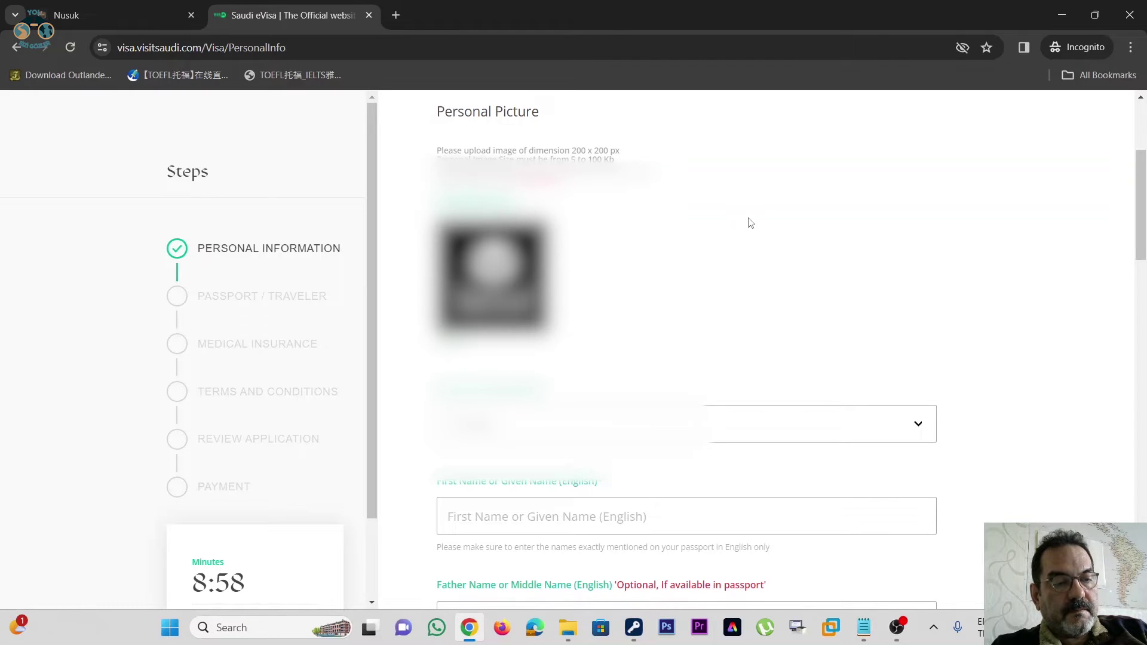
scroll(749, 223, "down", 1)
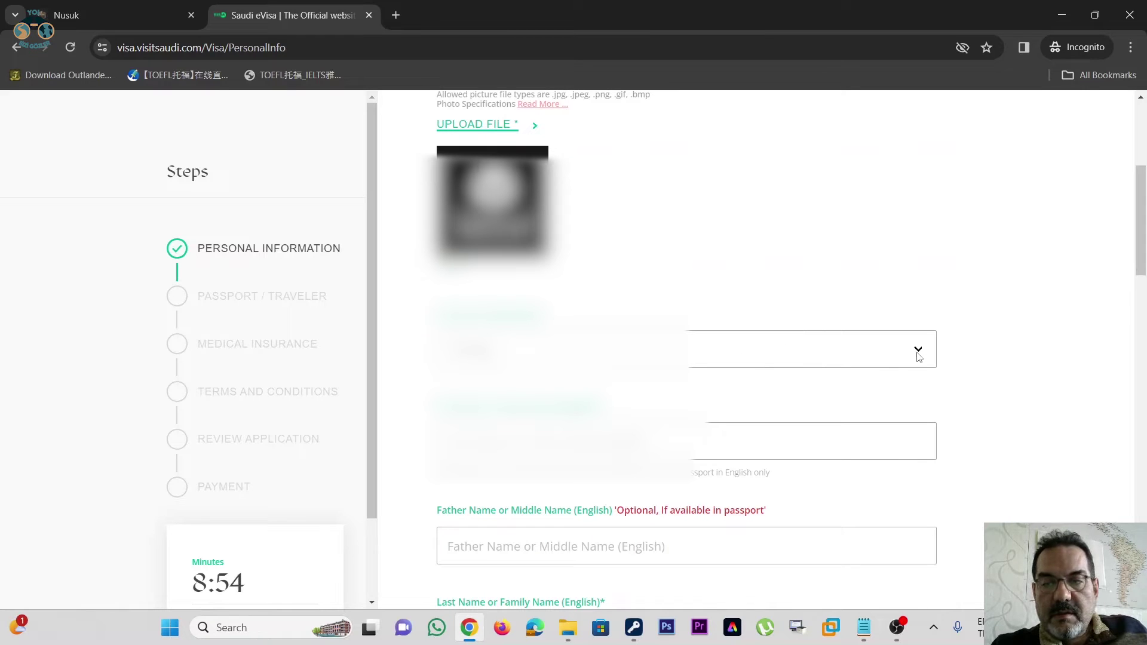
- Enter the applicant's first name and last name in the form
scroll(845, 312, "up", 2)
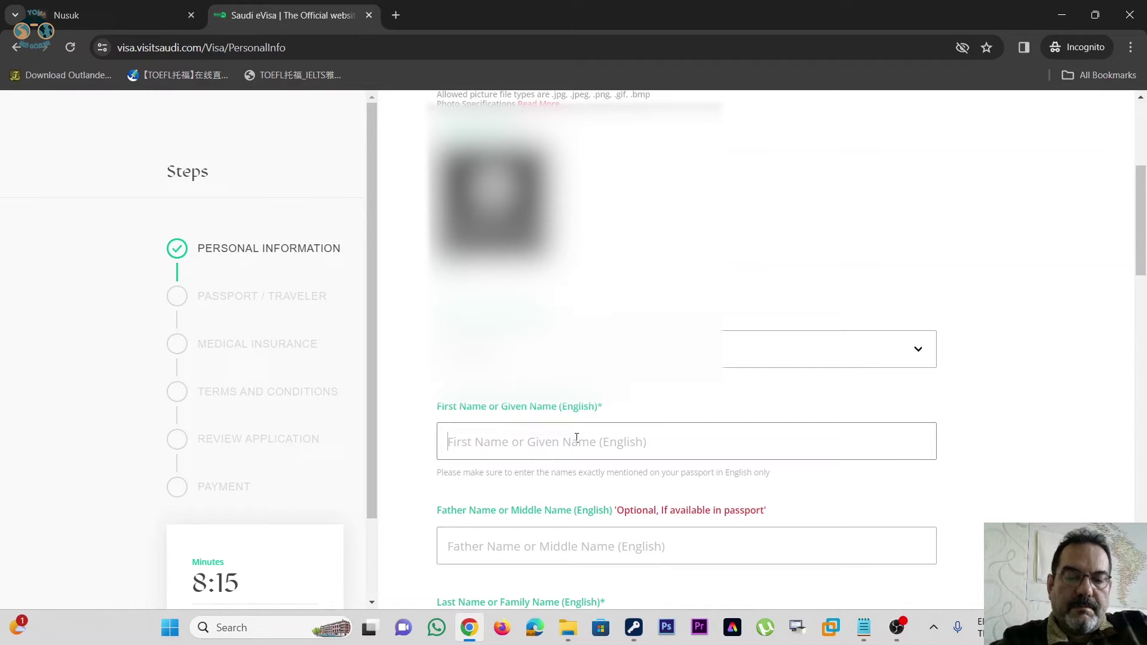
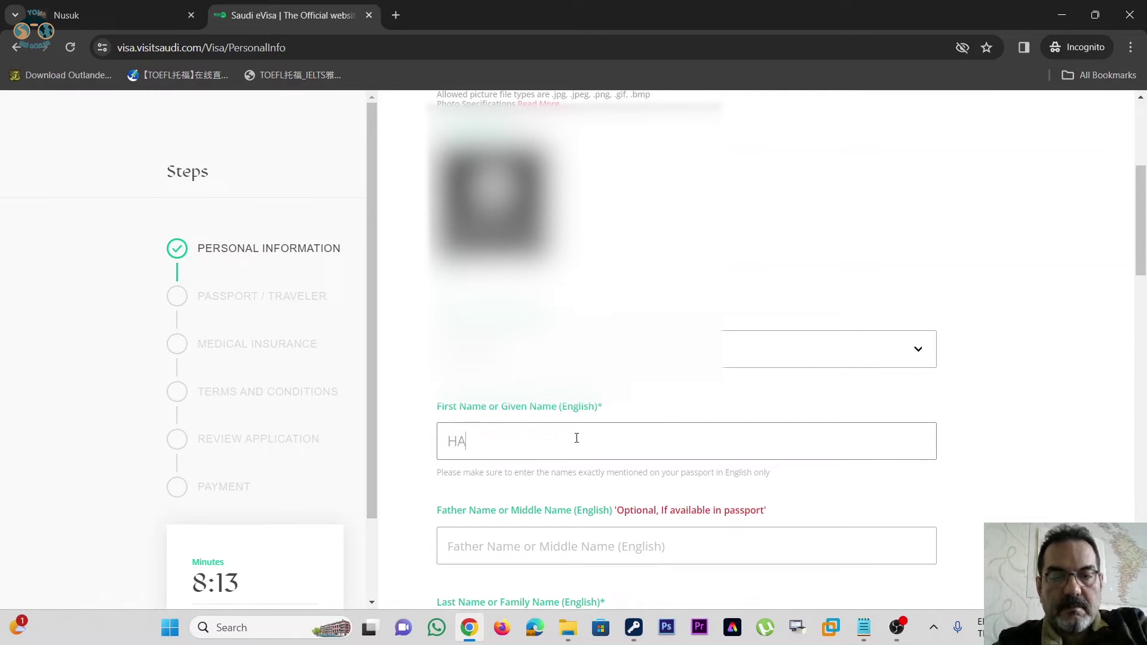
scroll(577, 440, "down", 2)
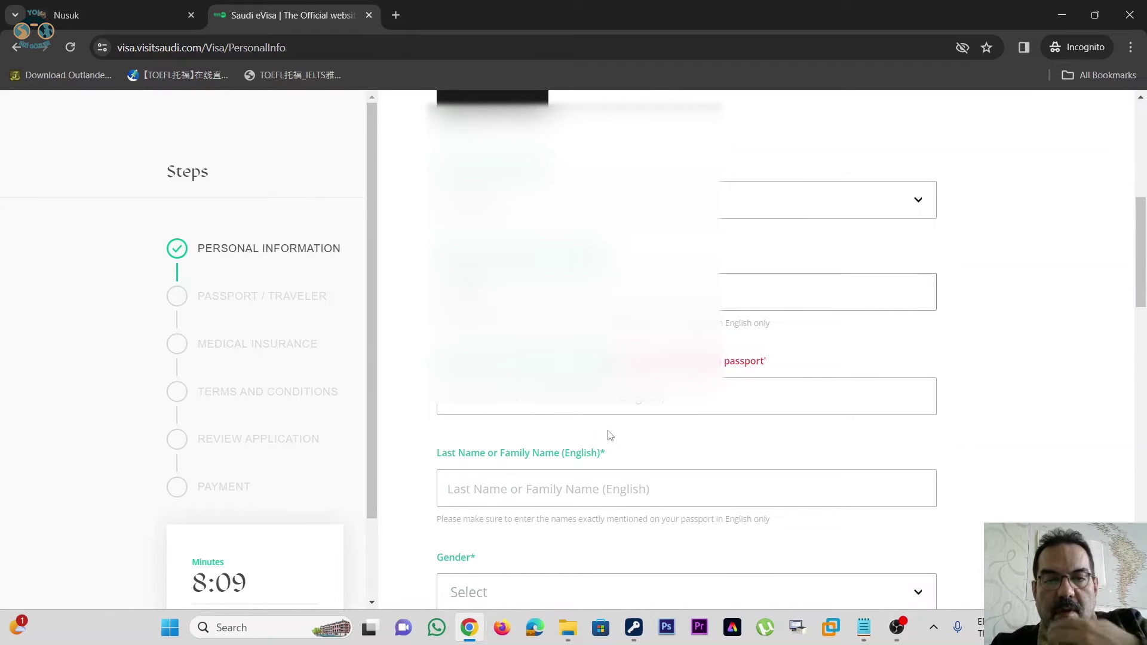
scroll(609, 435, "down", 1)
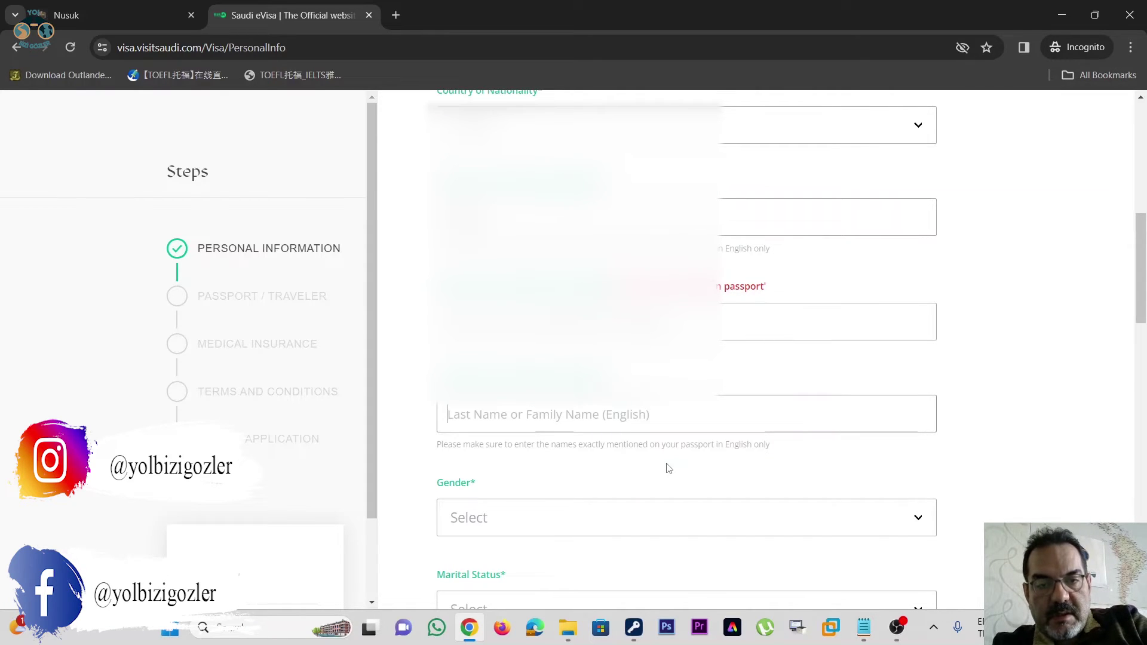
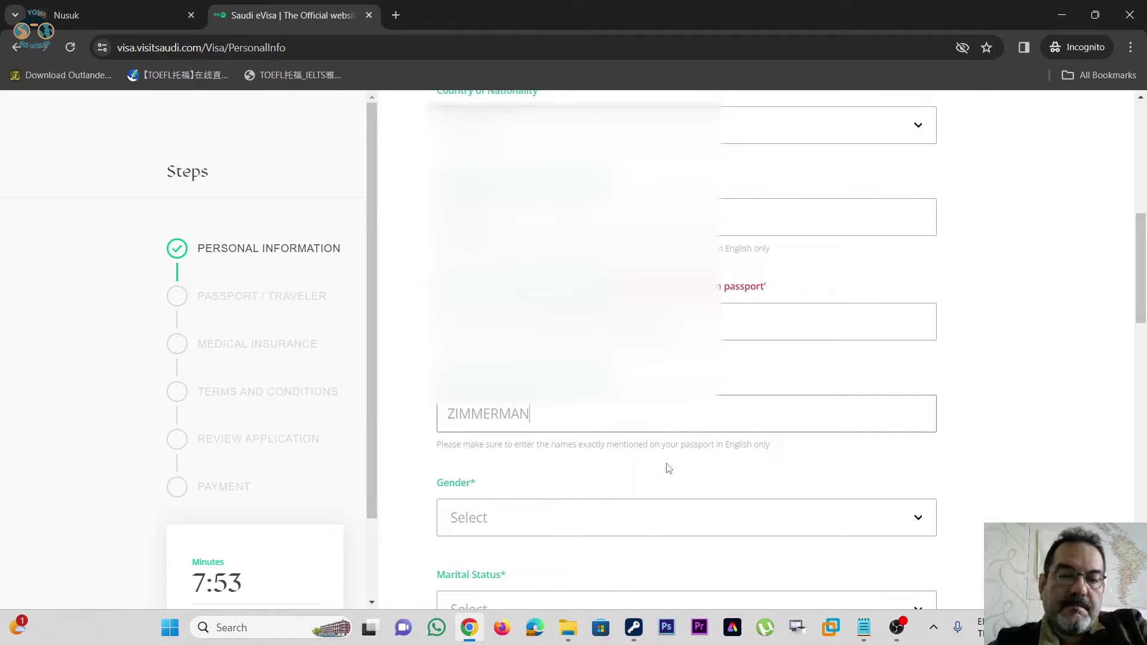
scroll(643, 444, "down", 5)
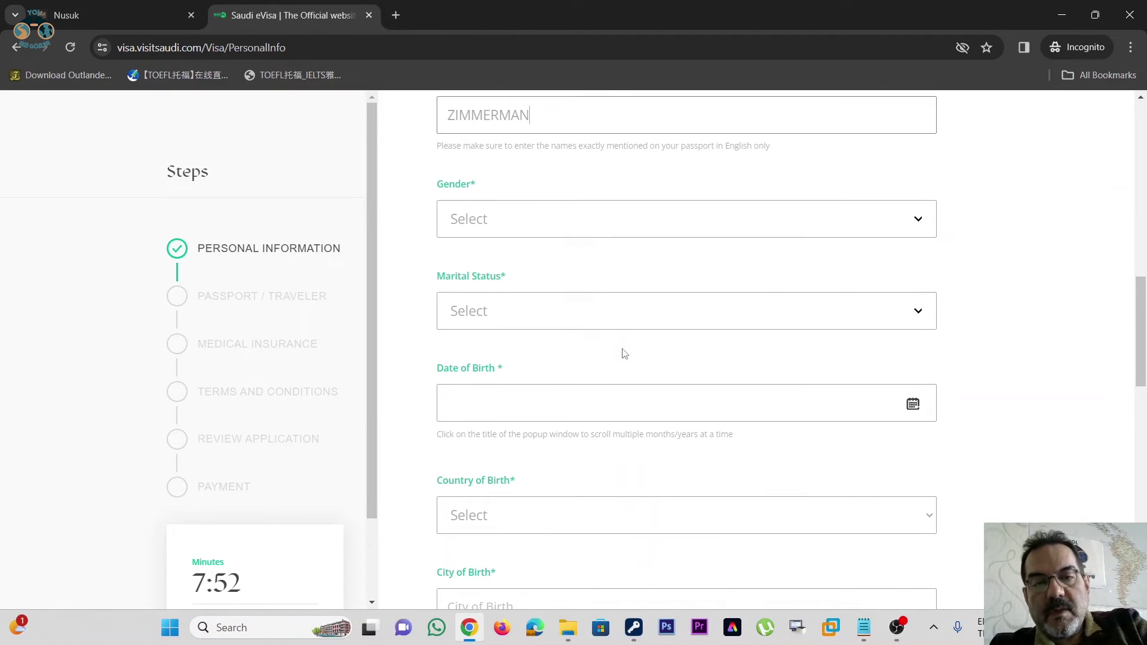
left_click(697, 323)
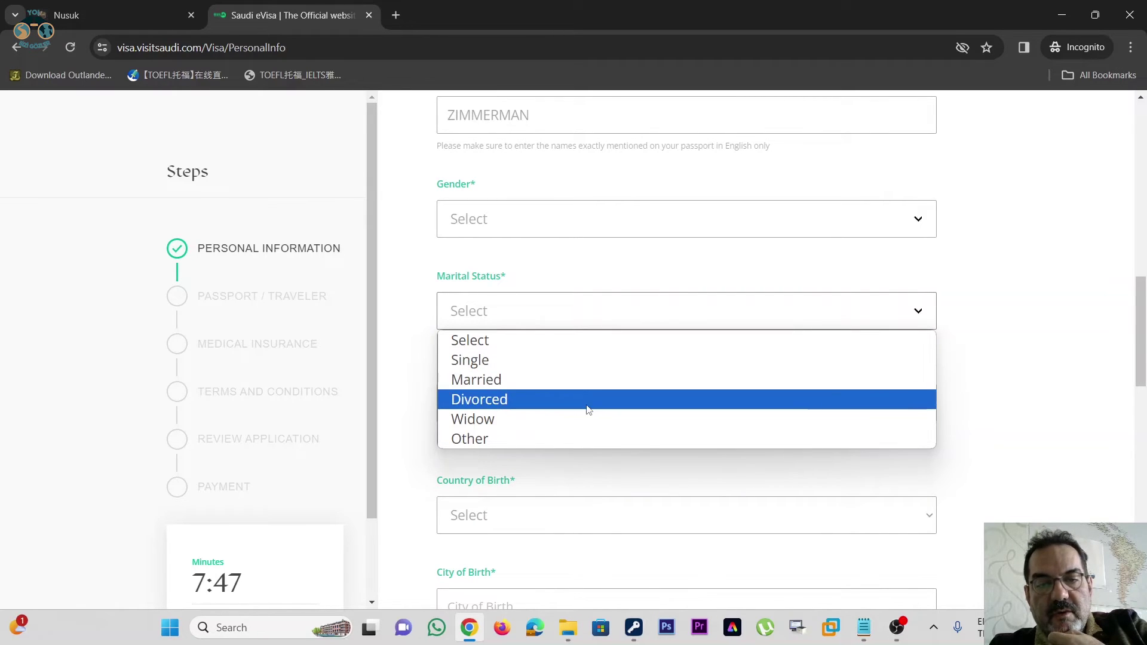
- Set marital status to Married and date of birth to 1 December 1970
left_click(579, 382)
scroll(665, 228, "down", 1)
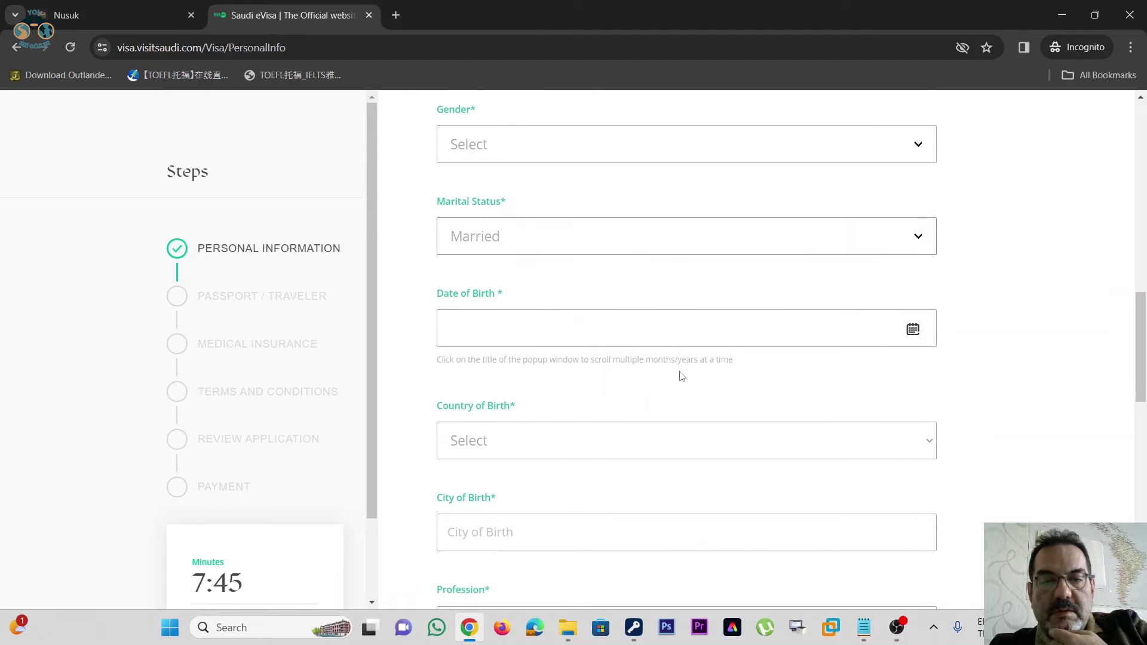
left_click(908, 333)
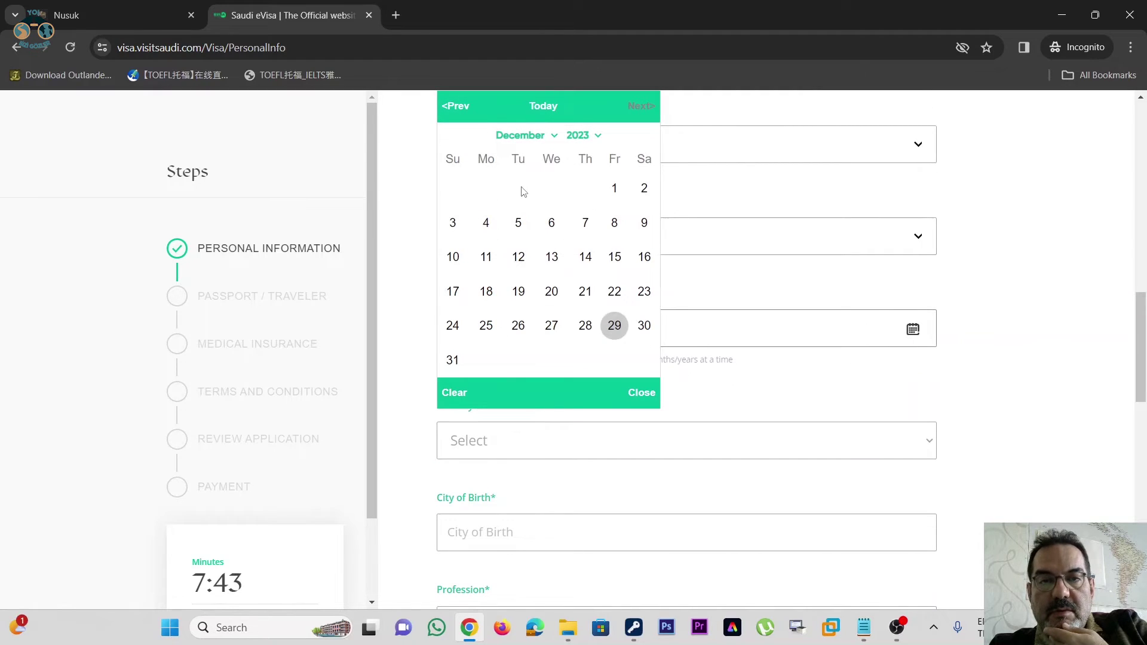
left_click(597, 142)
scroll(580, 231, "up", 5)
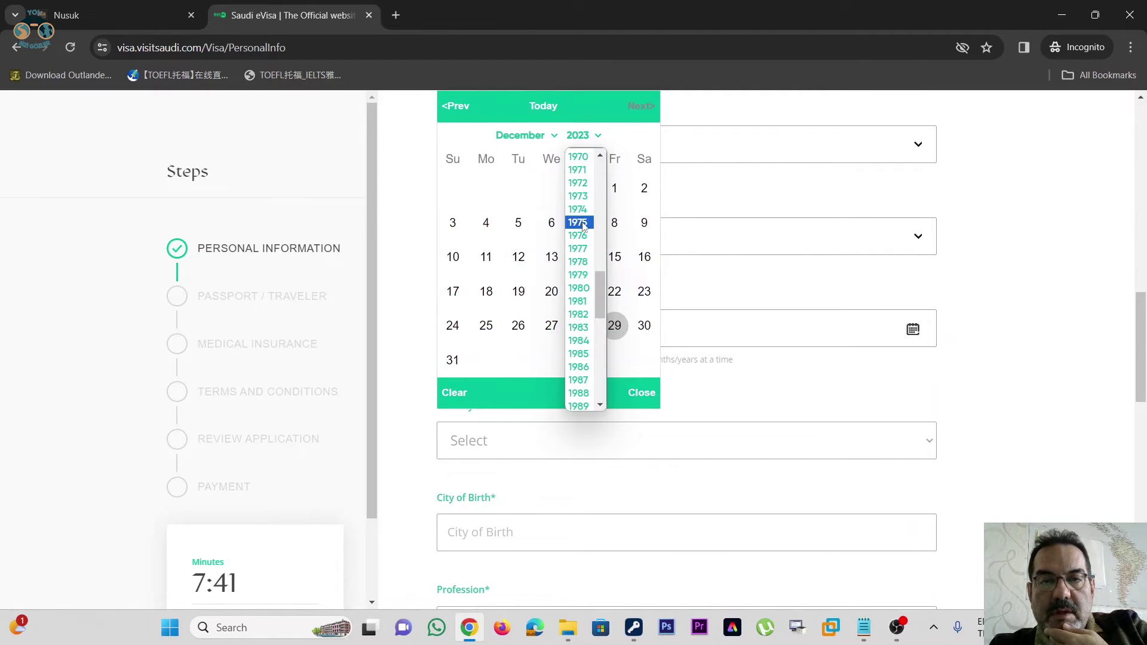
left_click(578, 156)
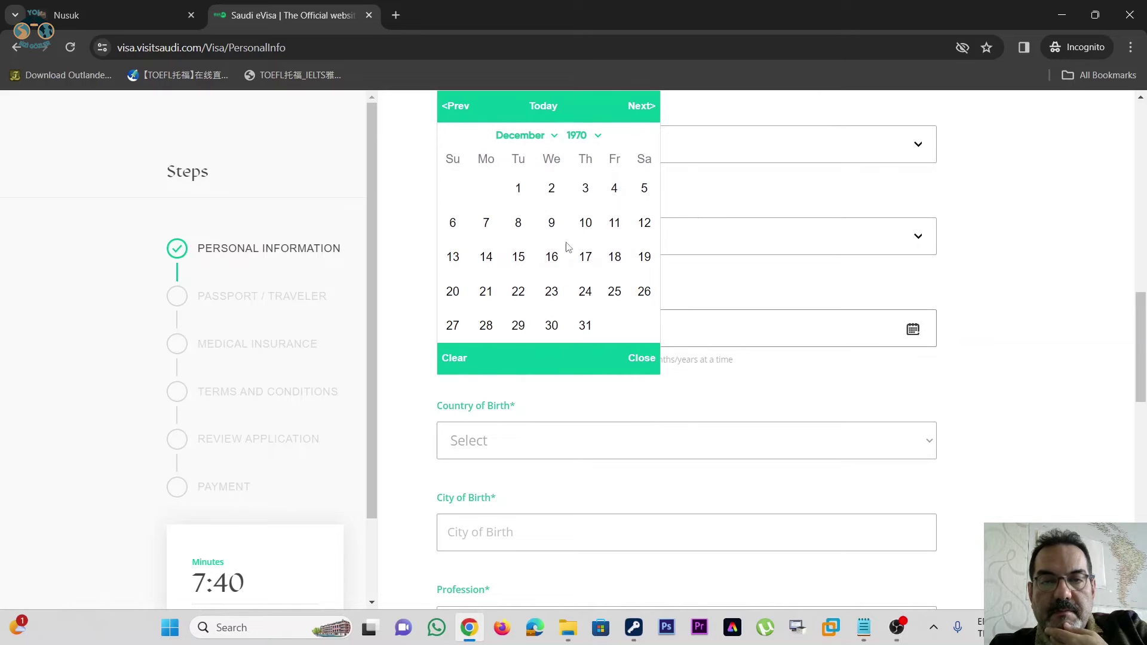
left_click(524, 196)
scroll(693, 257, "down", 1)
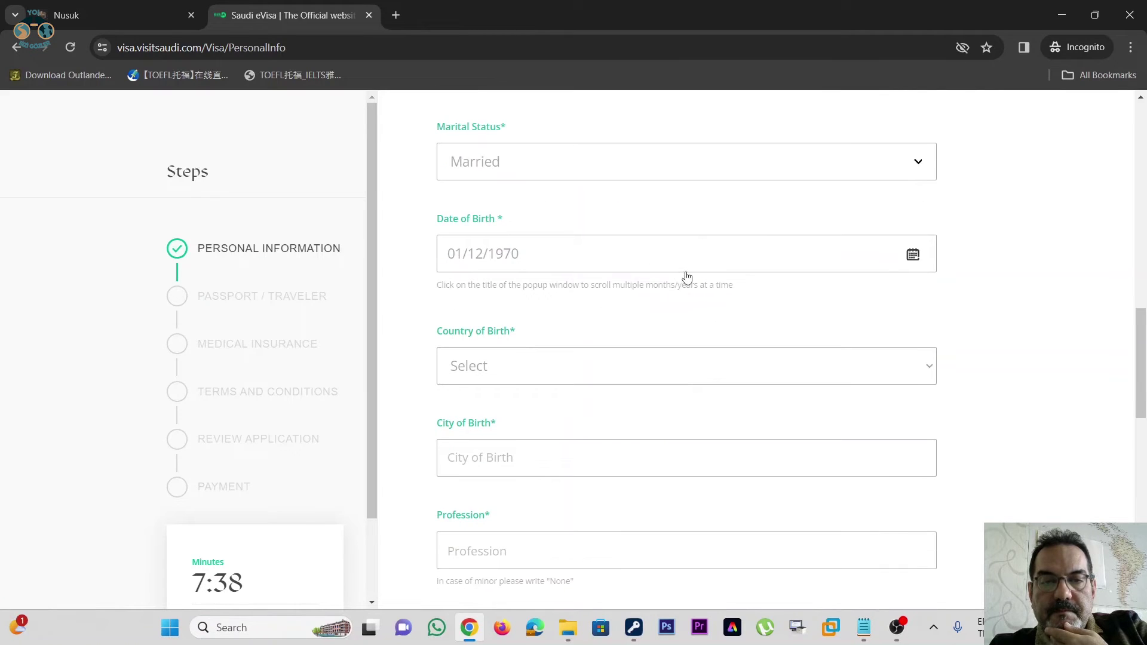
- Set the place of birth to Frankfurt, Germany
left_click(676, 375)
left_click(676, 375)
type("gam")
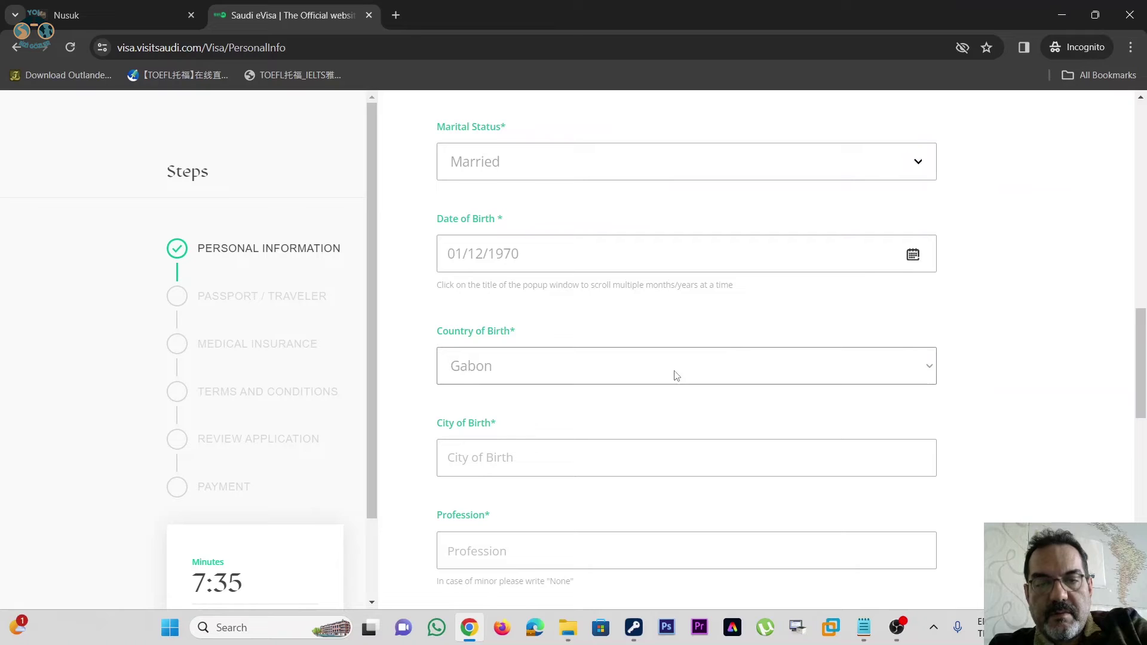
type("ger")
key("Down")
key("Up")
scroll(677, 304, "down", 1)
left_click(623, 386)
type("FA")
key("BackSpace")
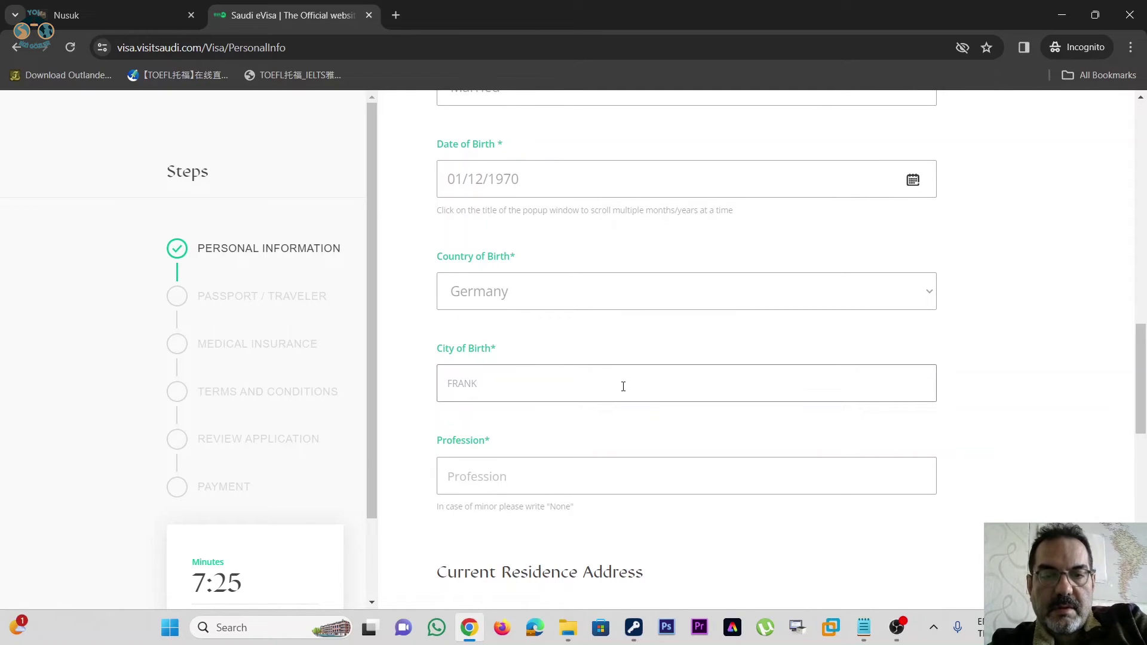
type("URT")
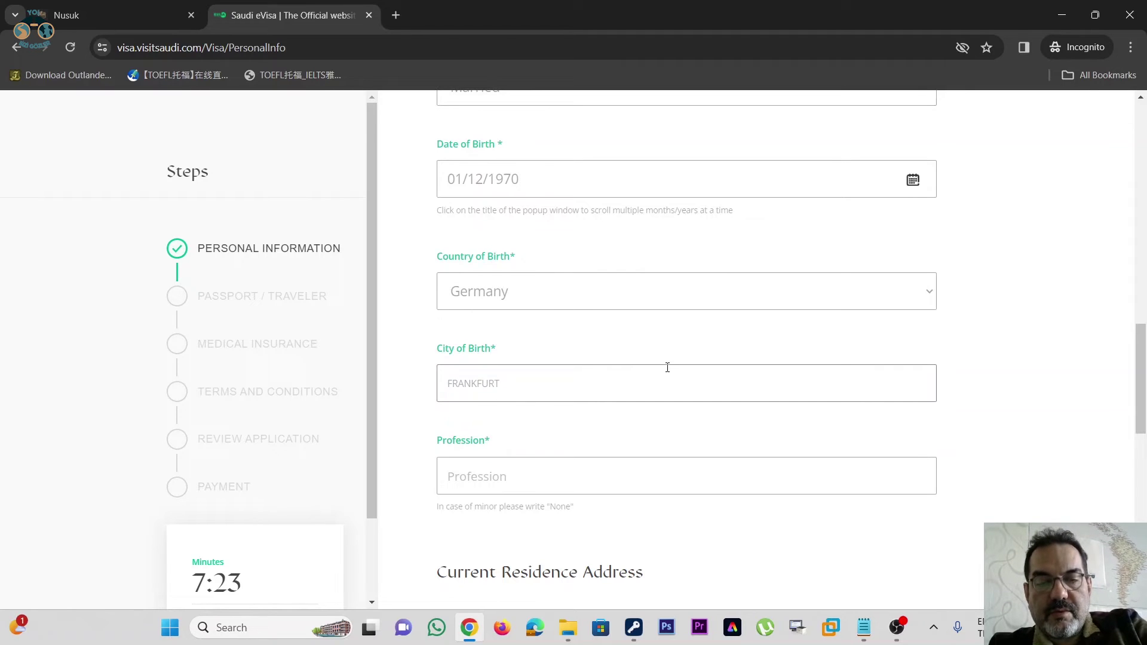
- Enter ACCOUNTANT as the profession
scroll(604, 361, "down", 2)
left_click(588, 324)
type("ACCOUNTANT")
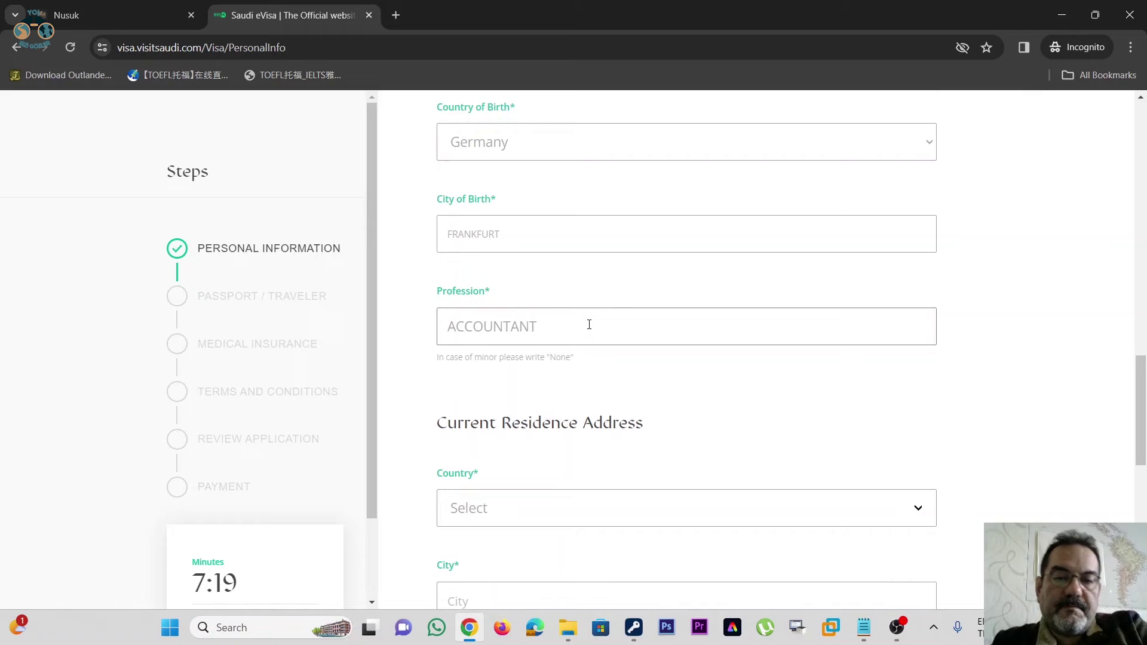
scroll(643, 269, "down", 6)
scroll(643, 269, "up", 1)
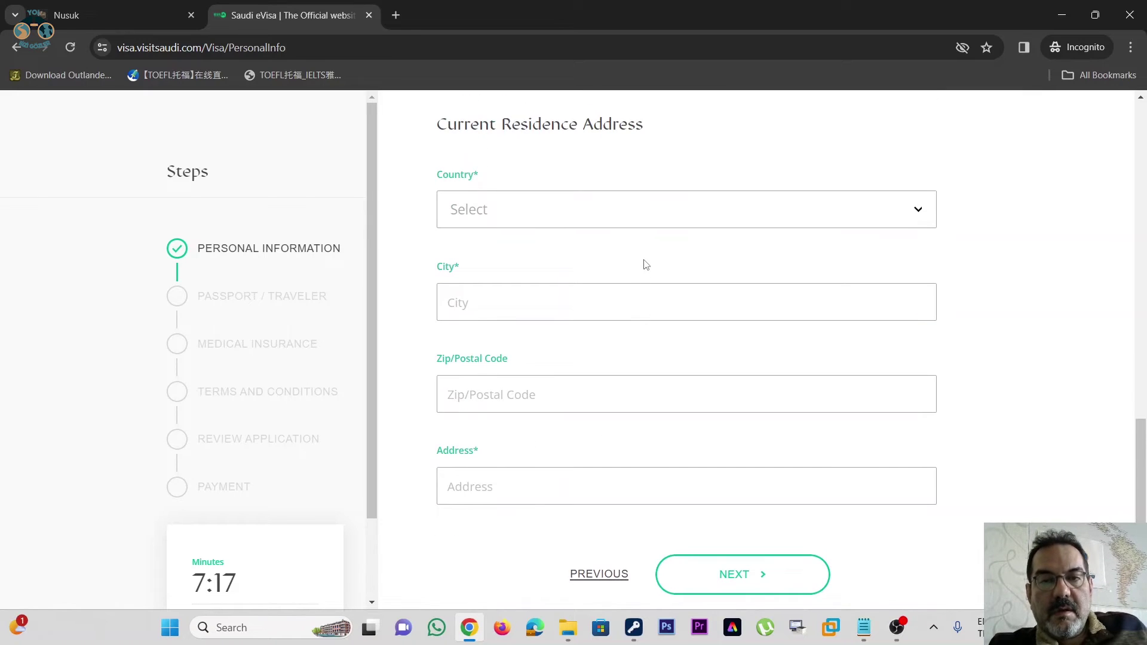
- Set the country of residence to Germany and enter the residence city
scroll(645, 263, "up", 2)
scroll(671, 206, "down", 1)
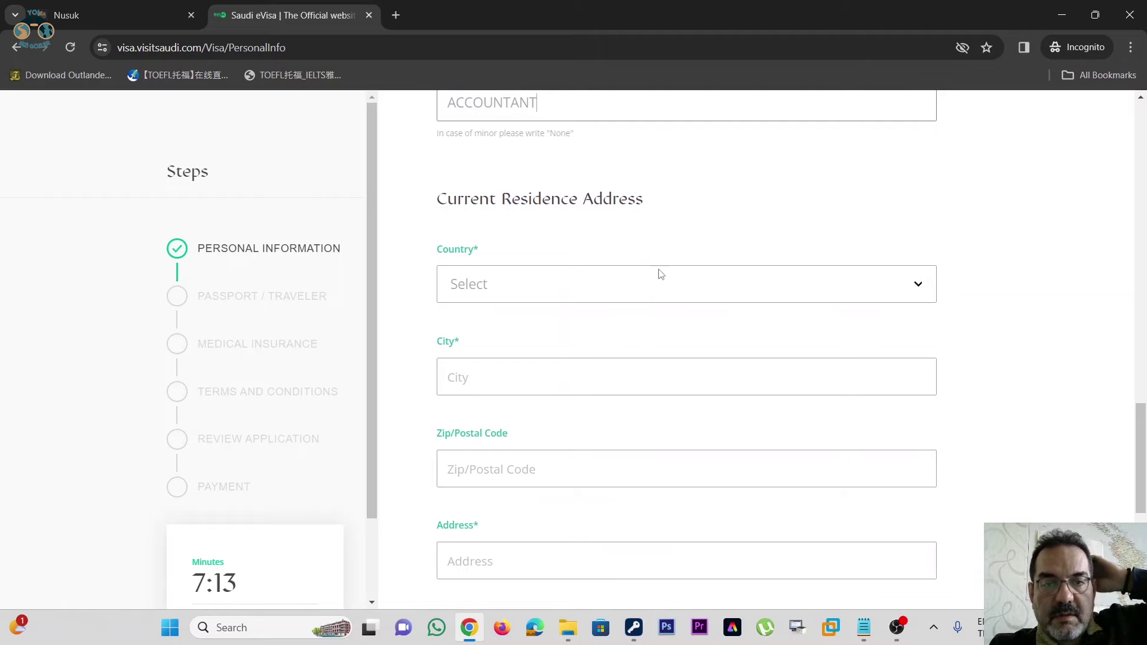
left_click(666, 293)
left_click(665, 292)
type("ge")
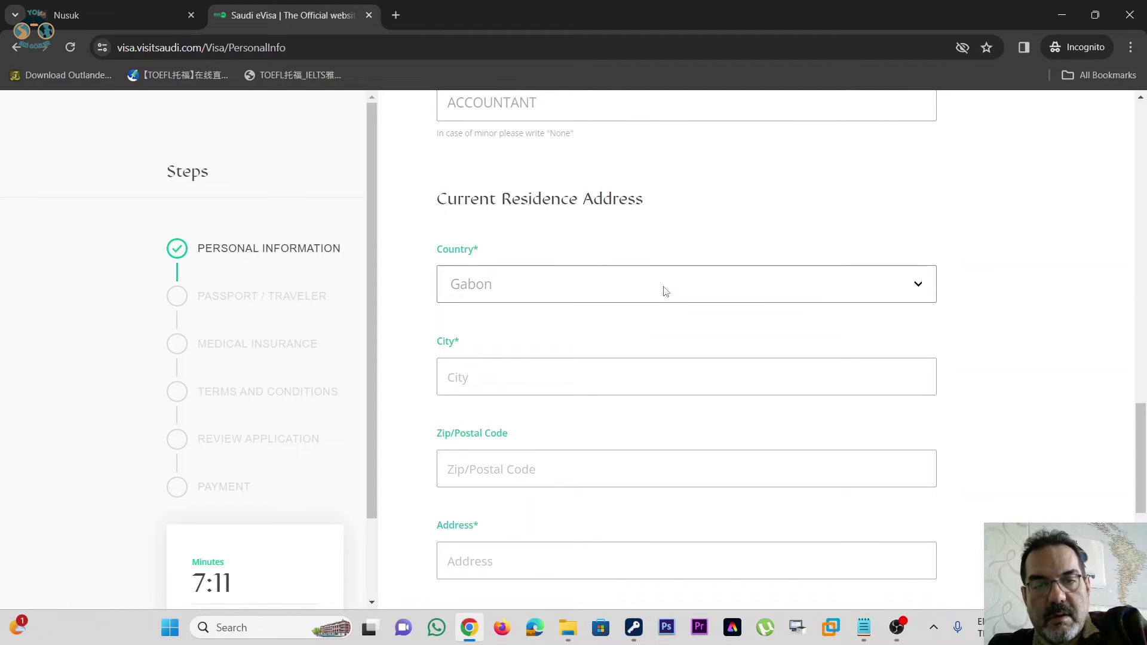
type("rmany")
scroll(706, 312, "down", 1)
left_click(666, 304)
type("FRANFKFURT")
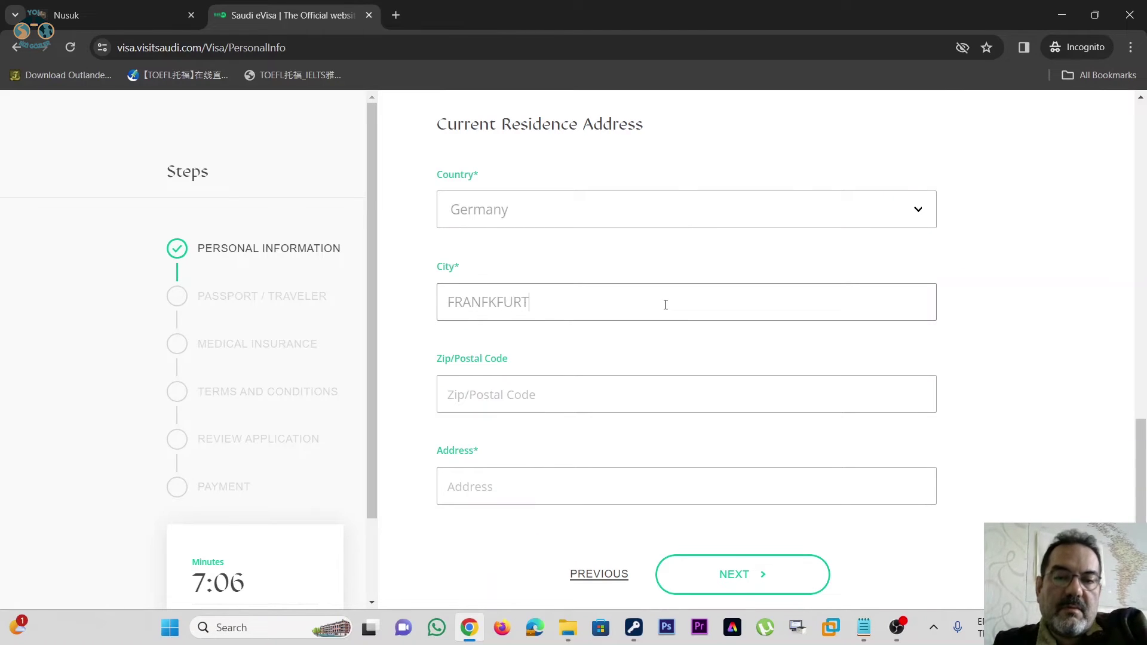
- Enter the residence postal code and street address
scroll(666, 304, "down", 1)
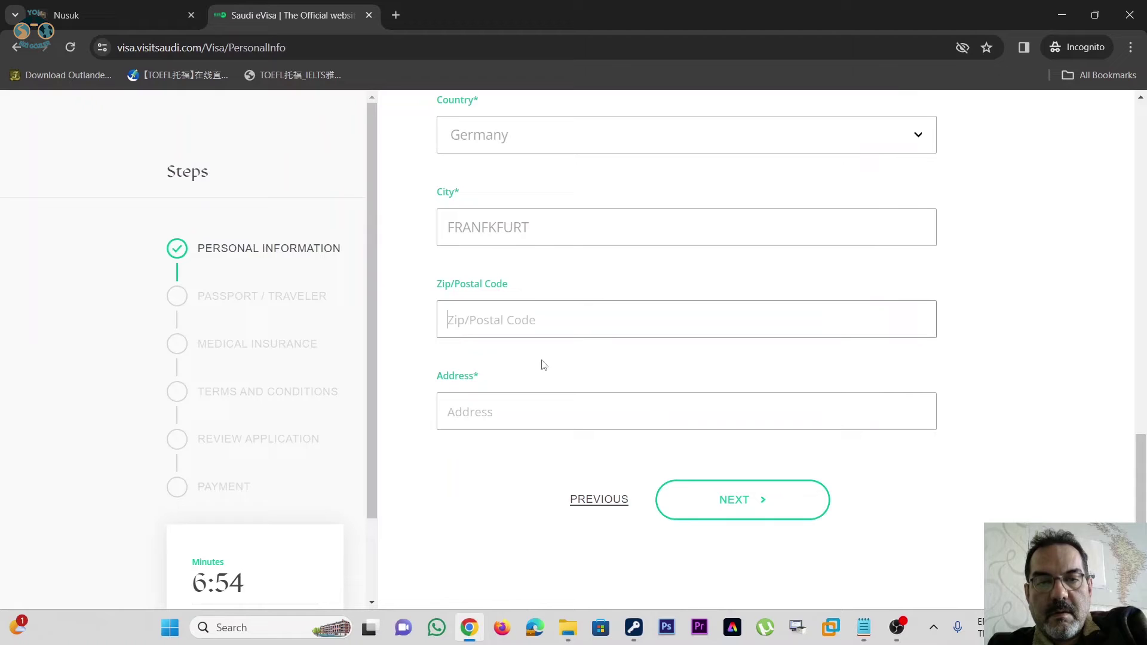
left_click(541, 323)
type("60316")
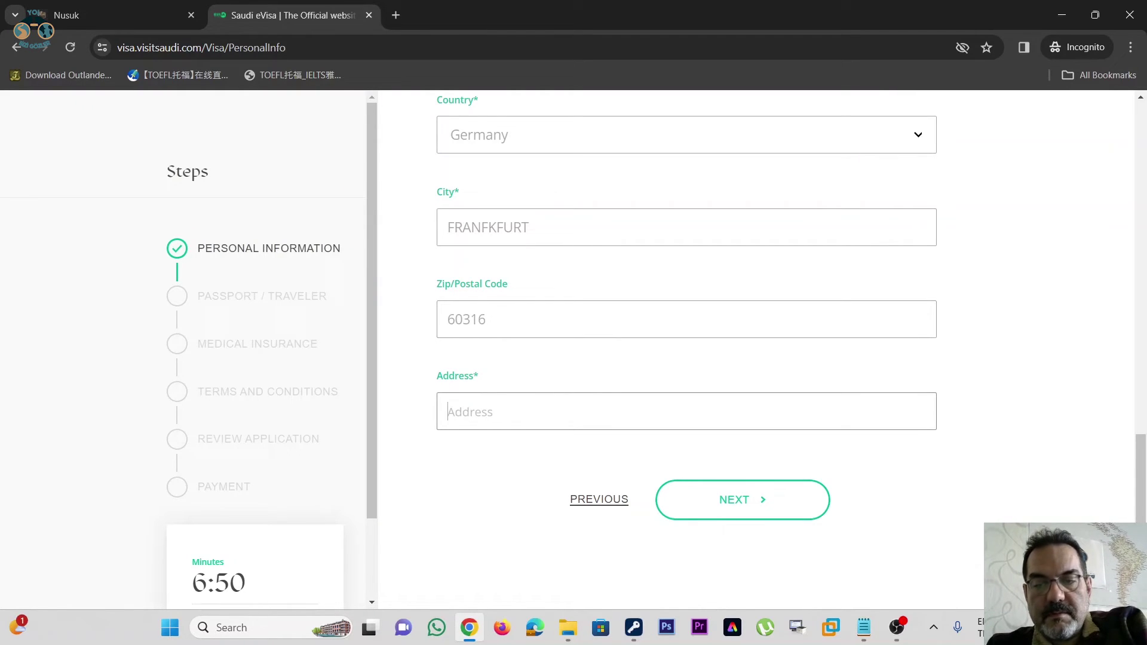
left_click(536, 411)
type("BER")
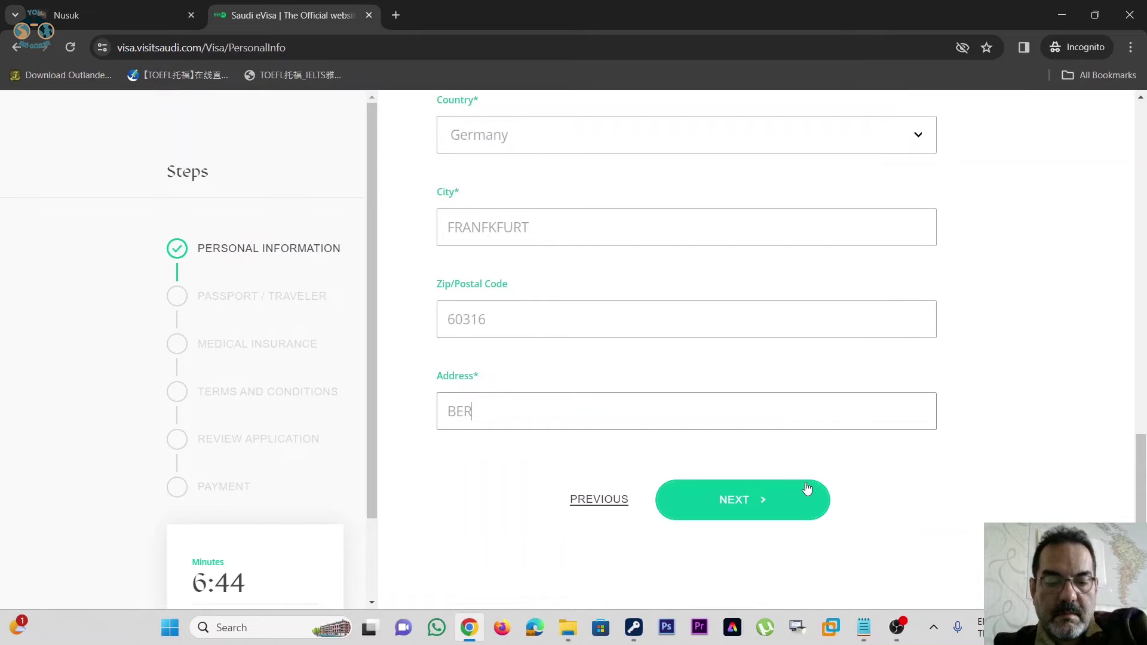
type("NHARD")
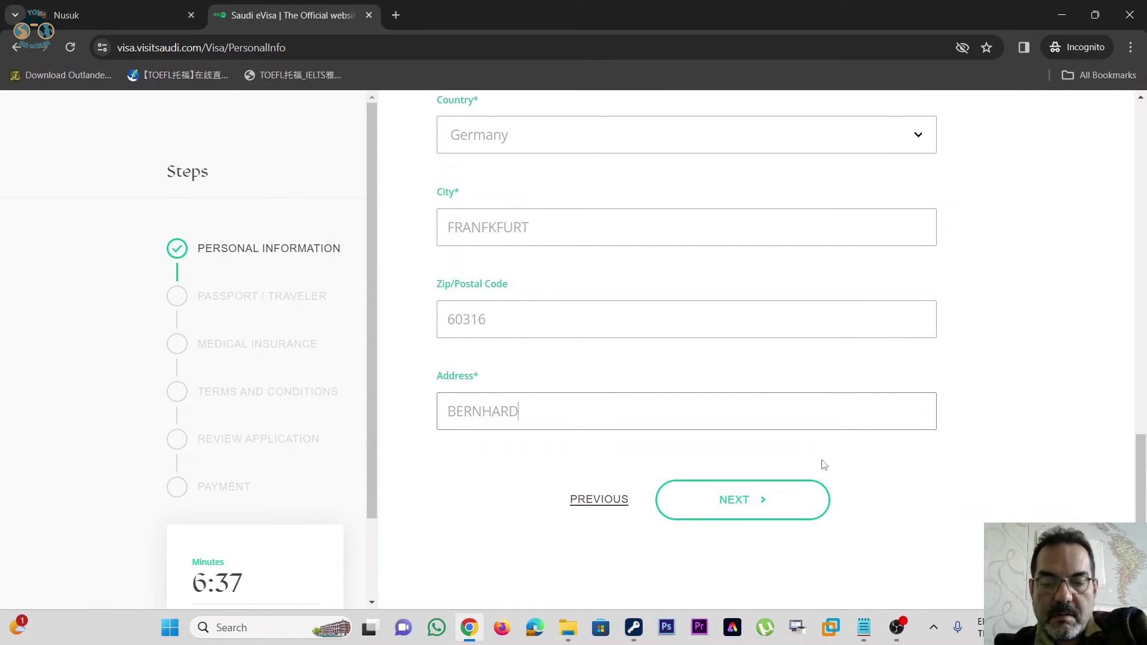
type("GRZIMEK")
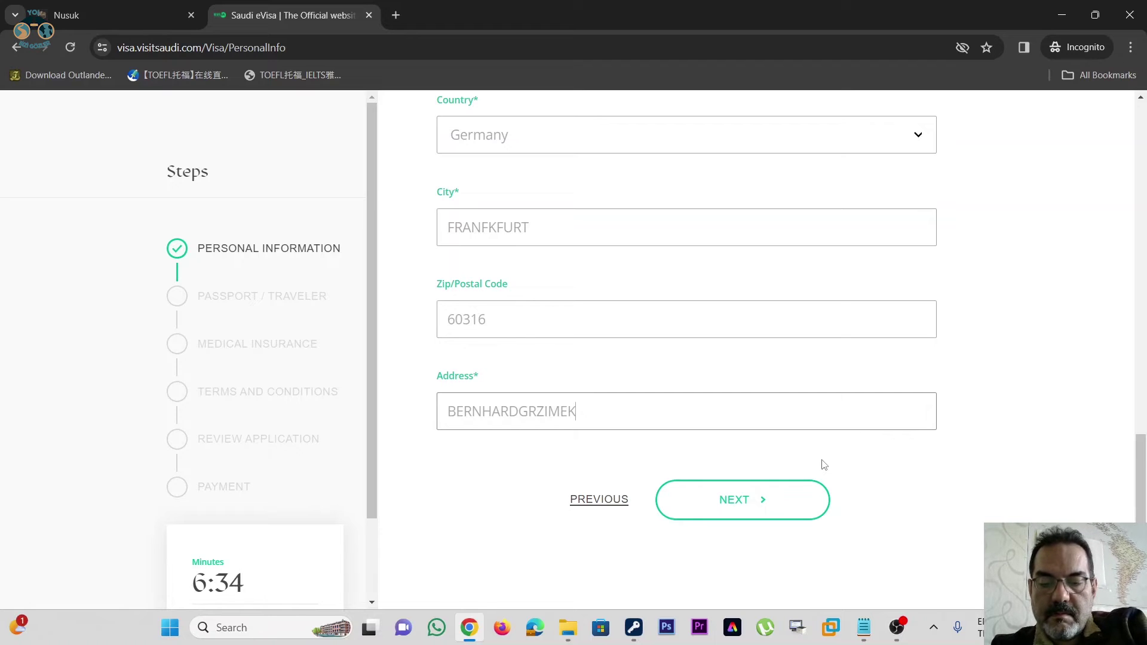
key("Left")
key("Left")
key("Left")
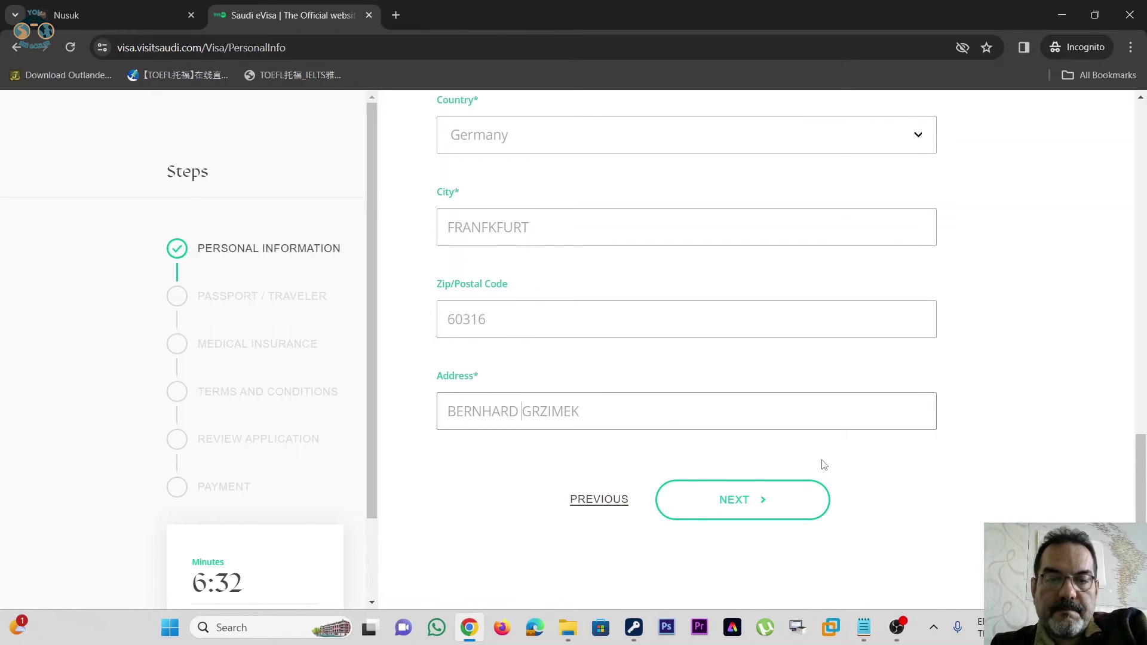
- Set gender to Male and proceed to the Passport / Traveler step
scroll(824, 465, "up", 5)
scroll(833, 336, "down", 9)
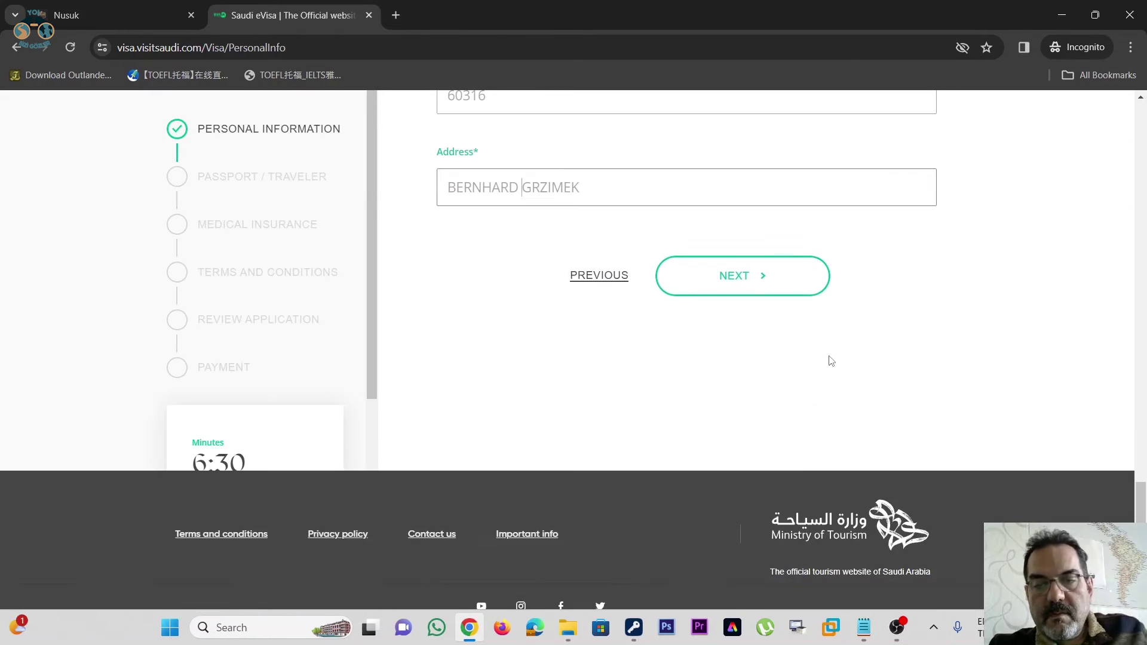
left_click(749, 287)
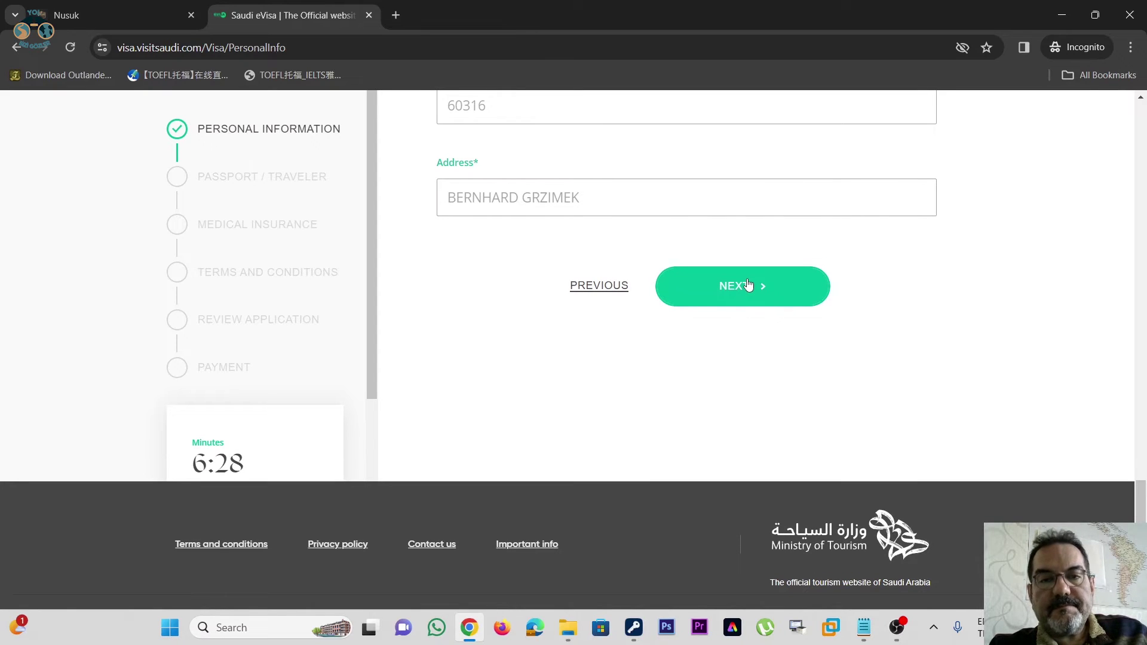
scroll(897, 340, "up", 10)
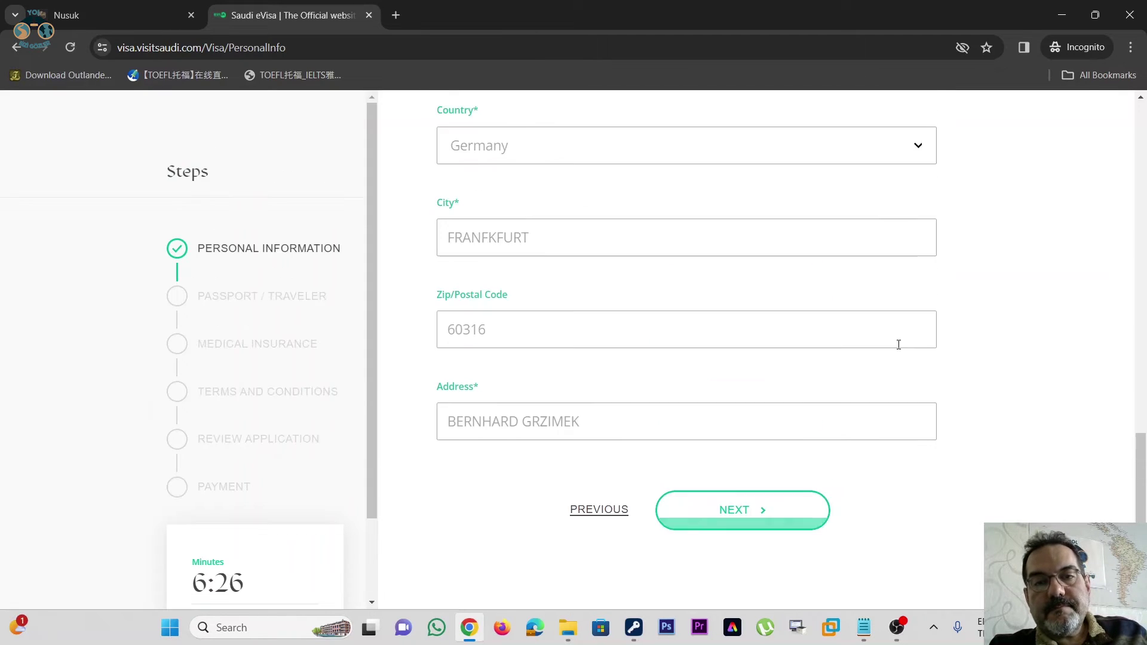
scroll(899, 347, "up", 9)
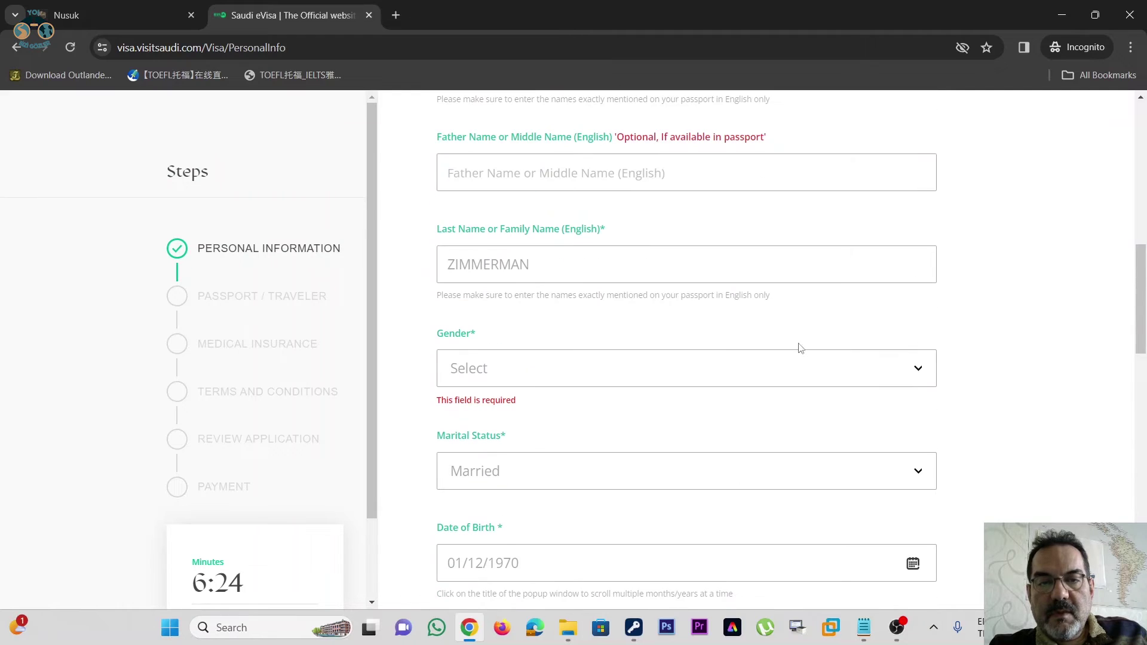
left_click(713, 381)
left_click(692, 417)
scroll(984, 254, "down", 15)
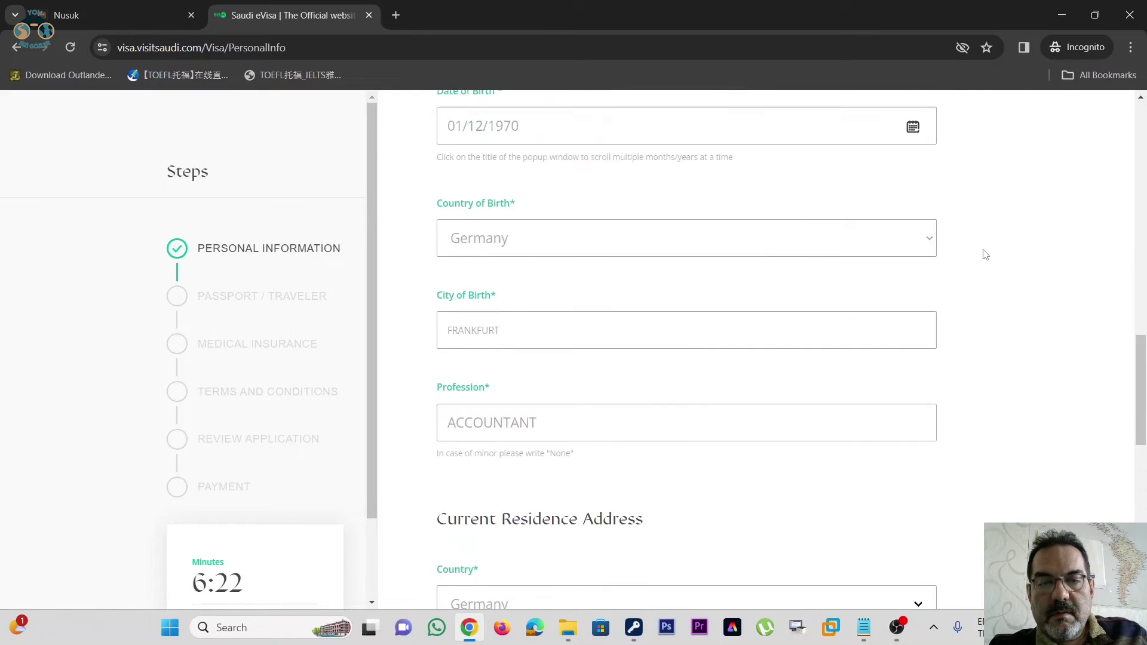
scroll(986, 253, "down", 3)
left_click(761, 259)
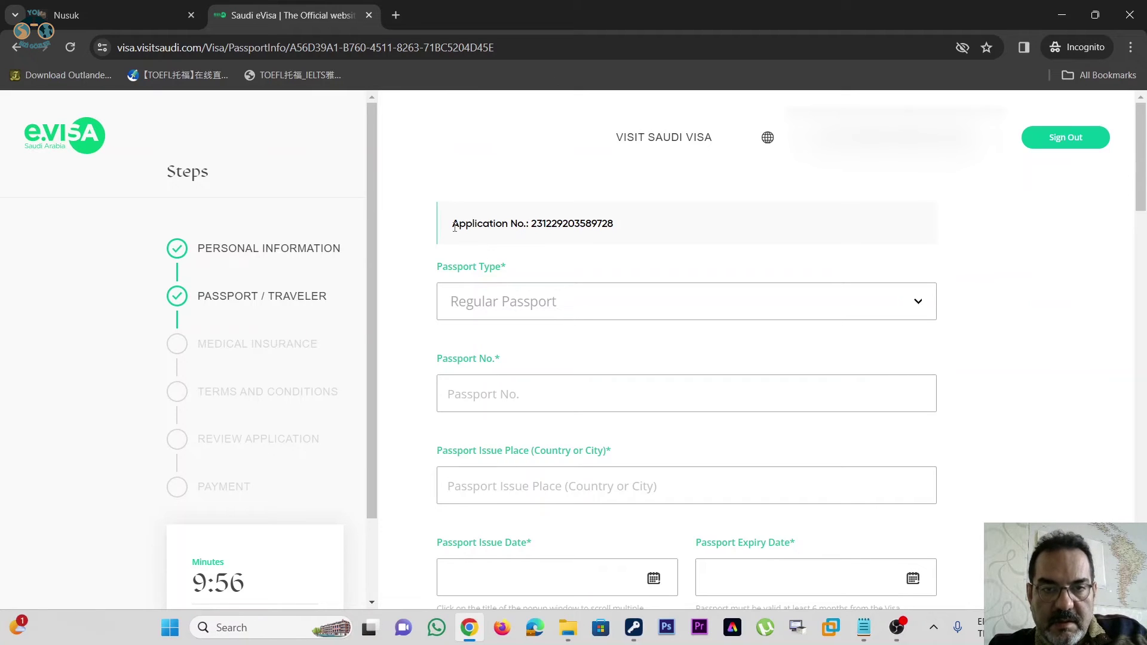
- Choose Regular Passport as the passport type
left_click_drag(450, 227, 607, 226)
scroll(933, 235, "down", 1)
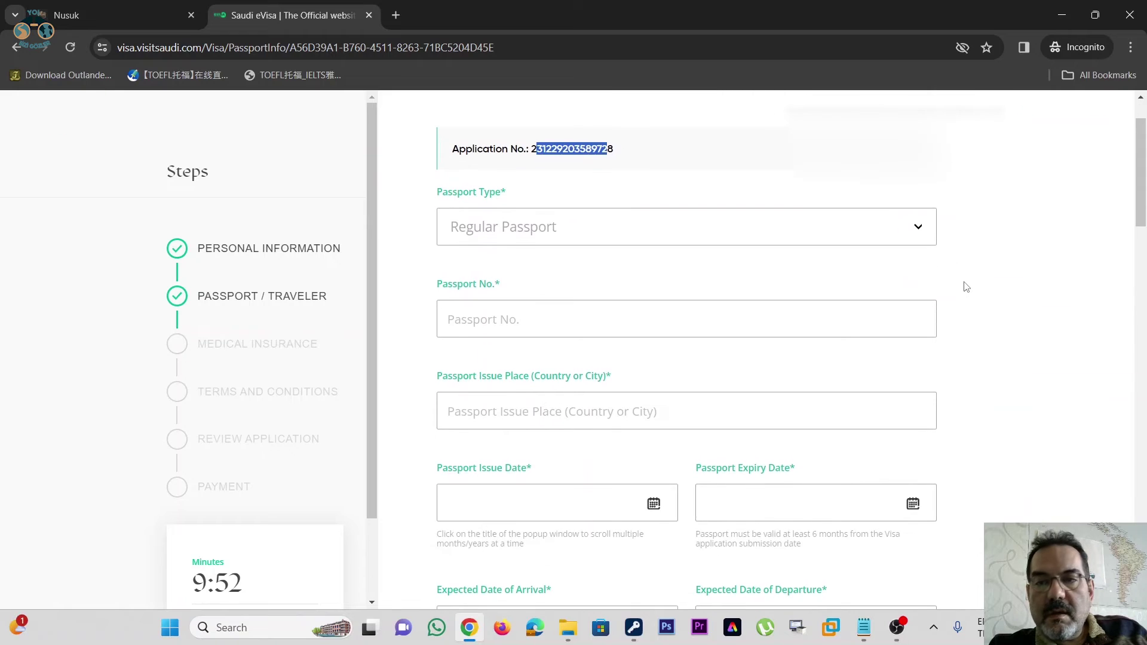
scroll(964, 286, "up", 1)
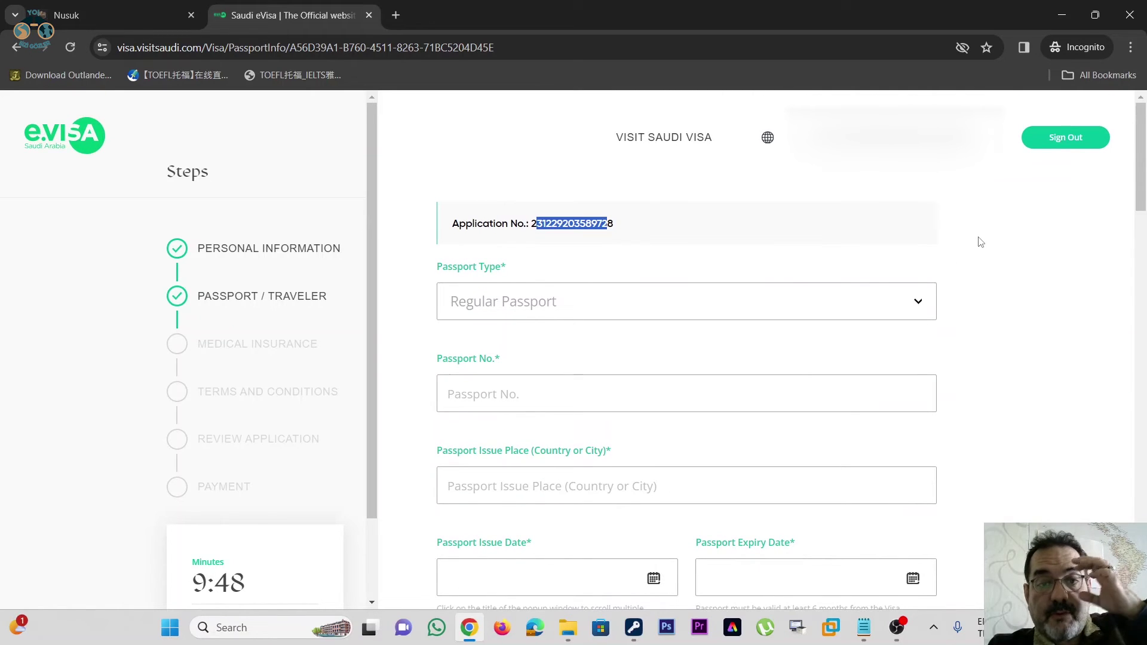
left_click(810, 306)
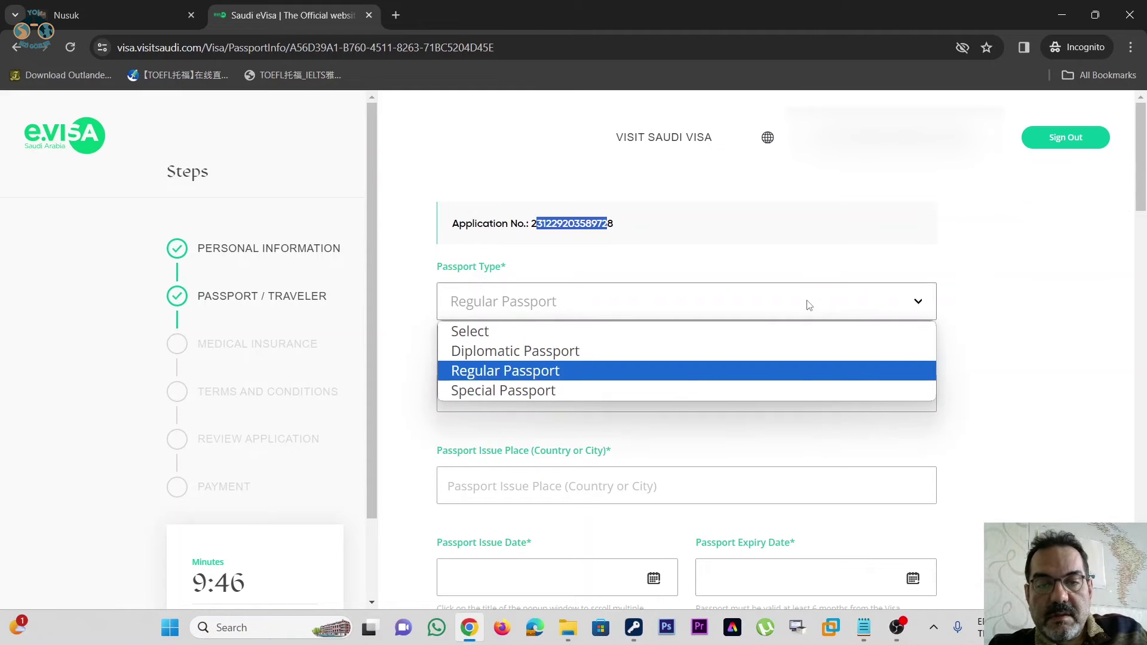
left_click(587, 370)
- Enter the passport number, with FRANKFURT as the passport issue place
scroll(686, 271, "down", 1)
left_click(600, 312)
type("T000000")
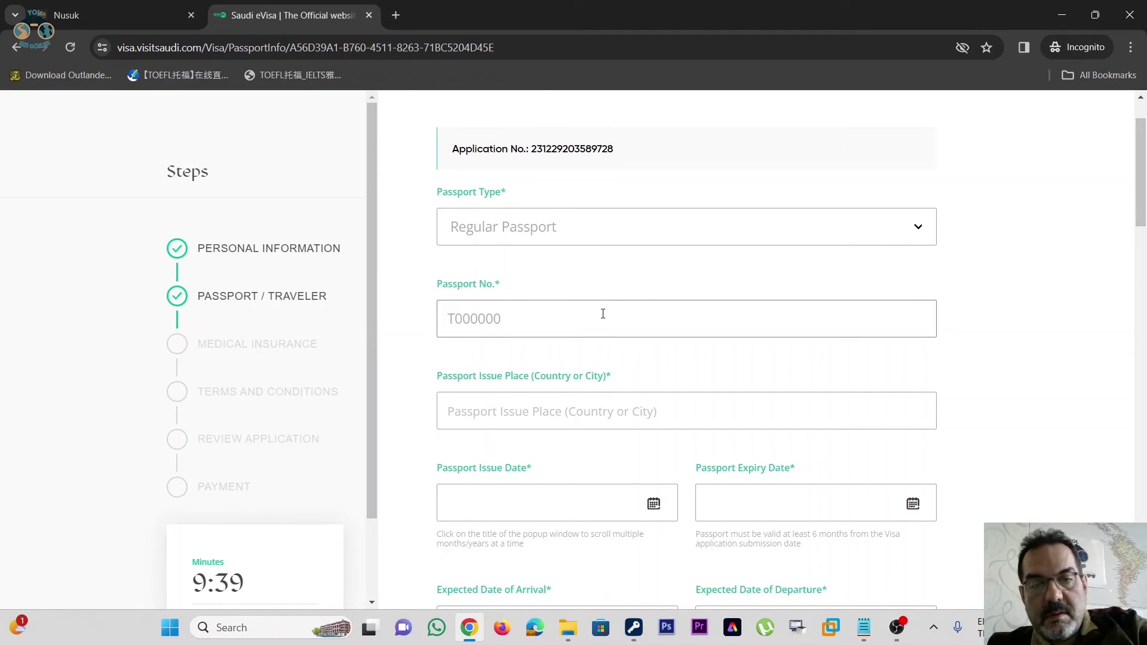
scroll(601, 312, "down", 1)
left_click(584, 344)
type("FRAN")
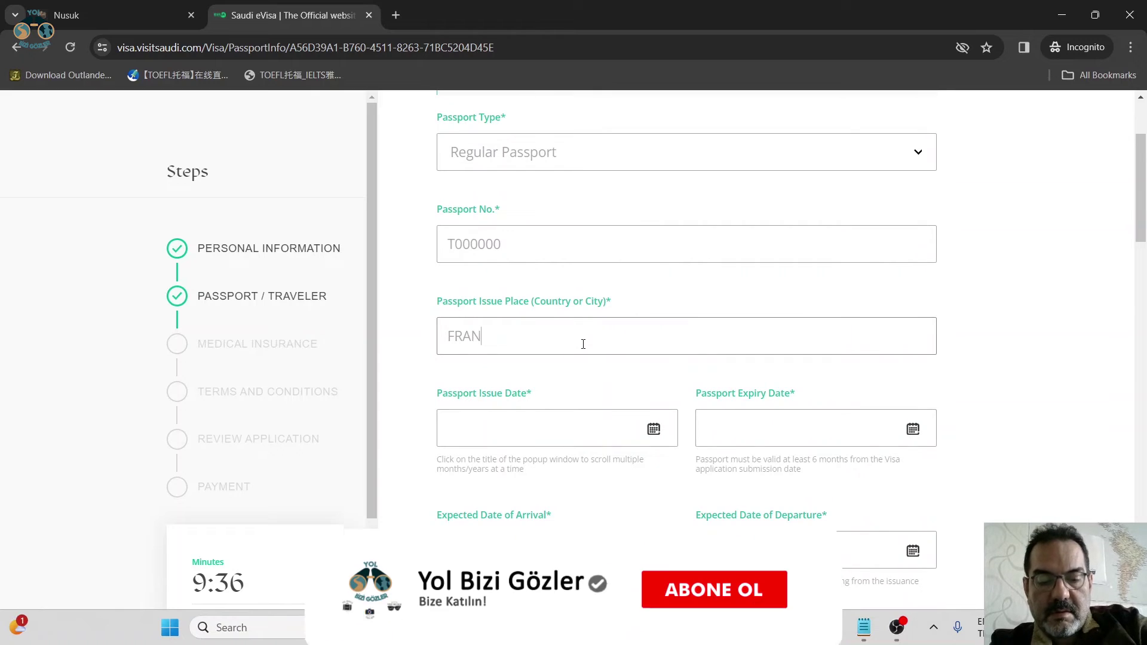
type("KFURT")
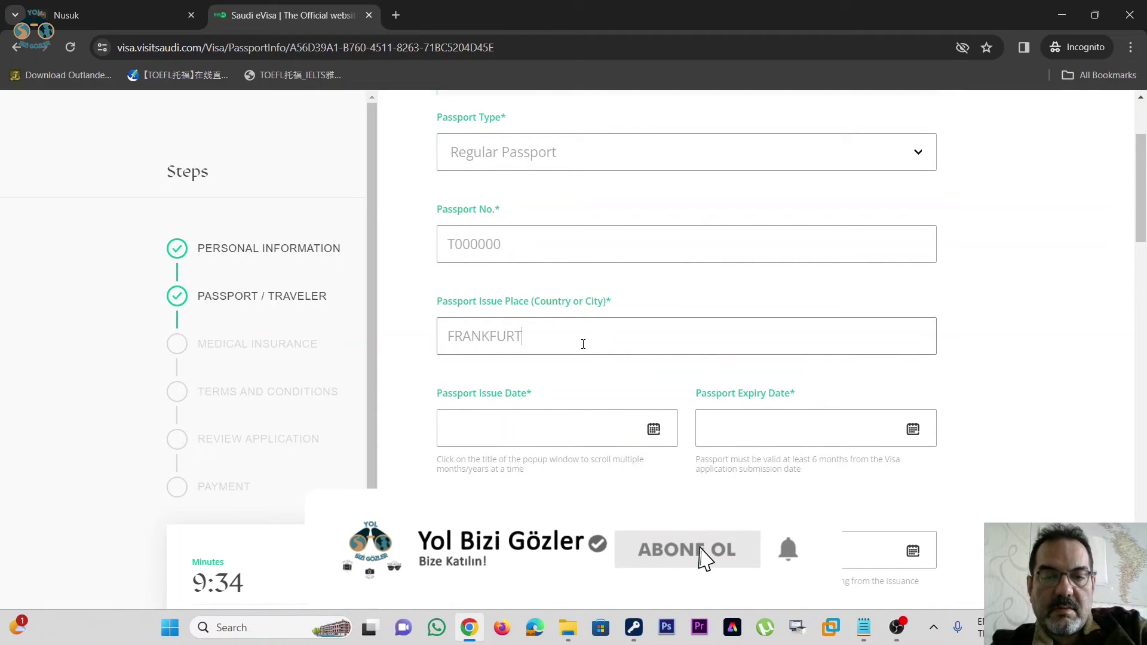
scroll(584, 341, "down", 2)
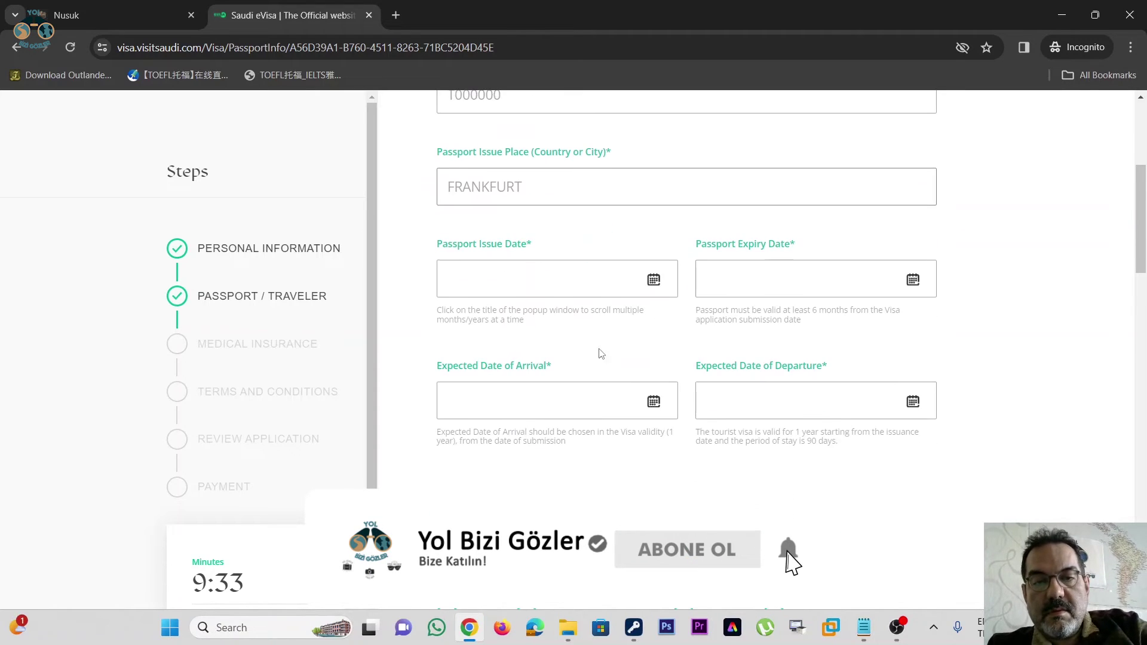
- Set the passport issue date to 01/12/2014 and the expiry date to 28/12/2024
left_click(654, 286)
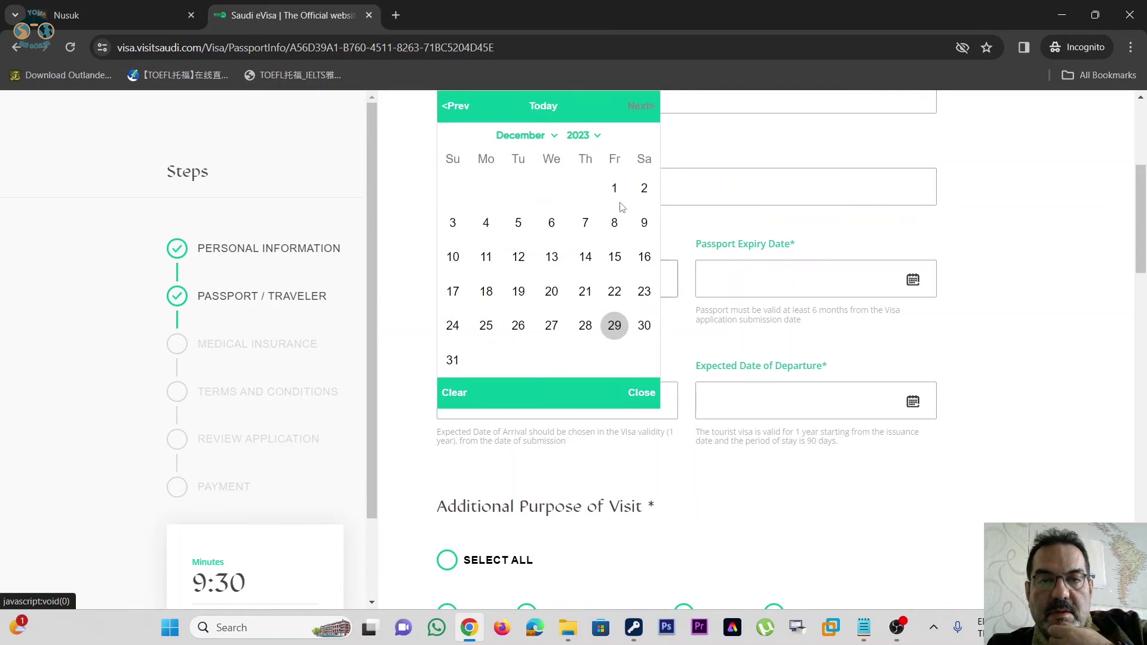
left_click(582, 136)
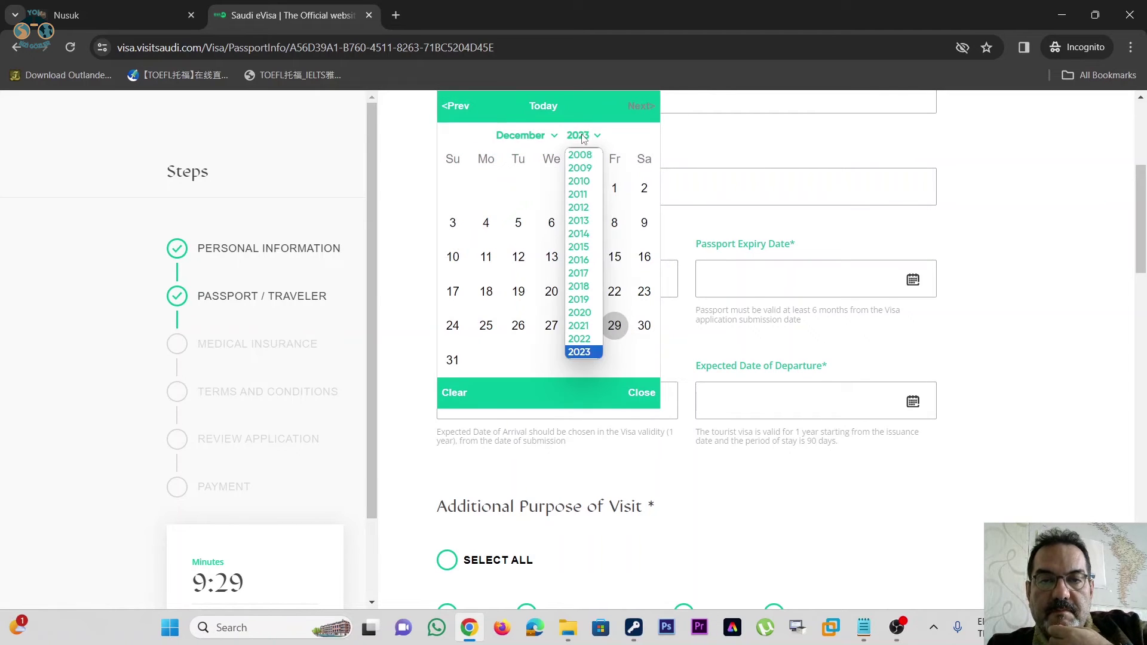
left_click(581, 234)
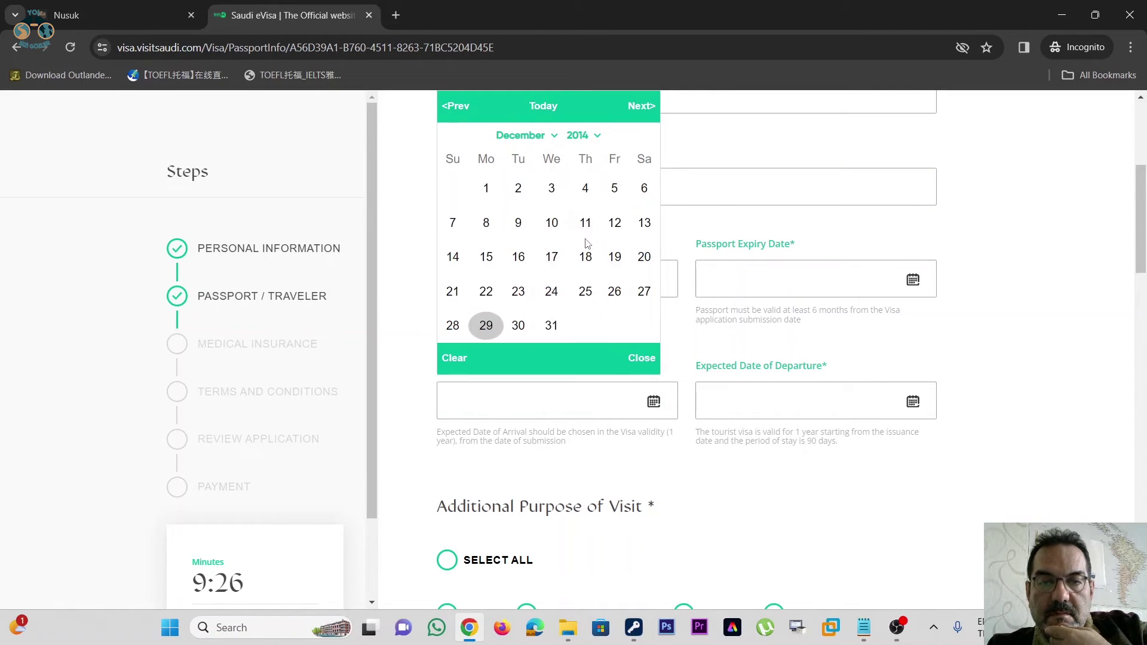
left_click(485, 188)
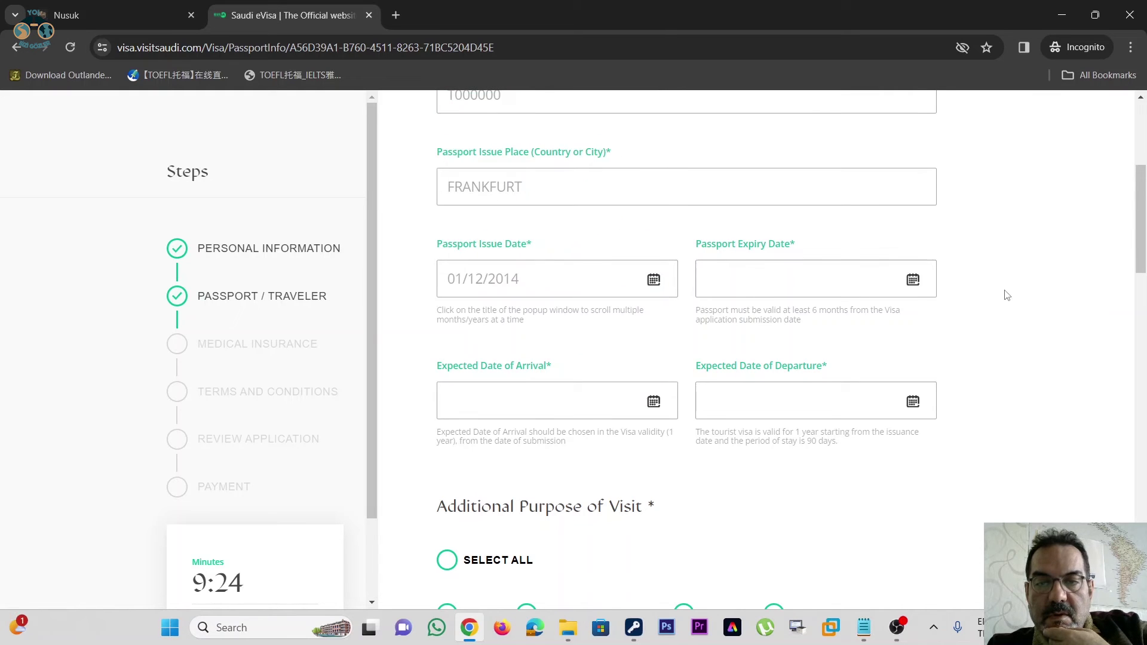
left_click(913, 280)
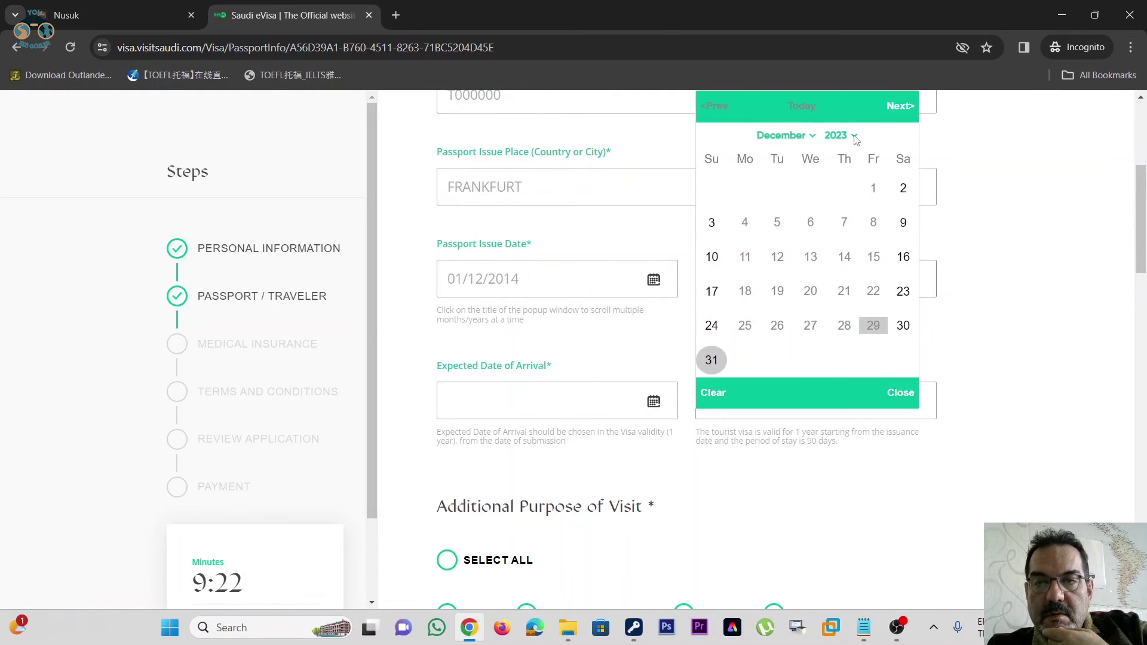
left_click(855, 136)
left_click(836, 168)
left_click(903, 291)
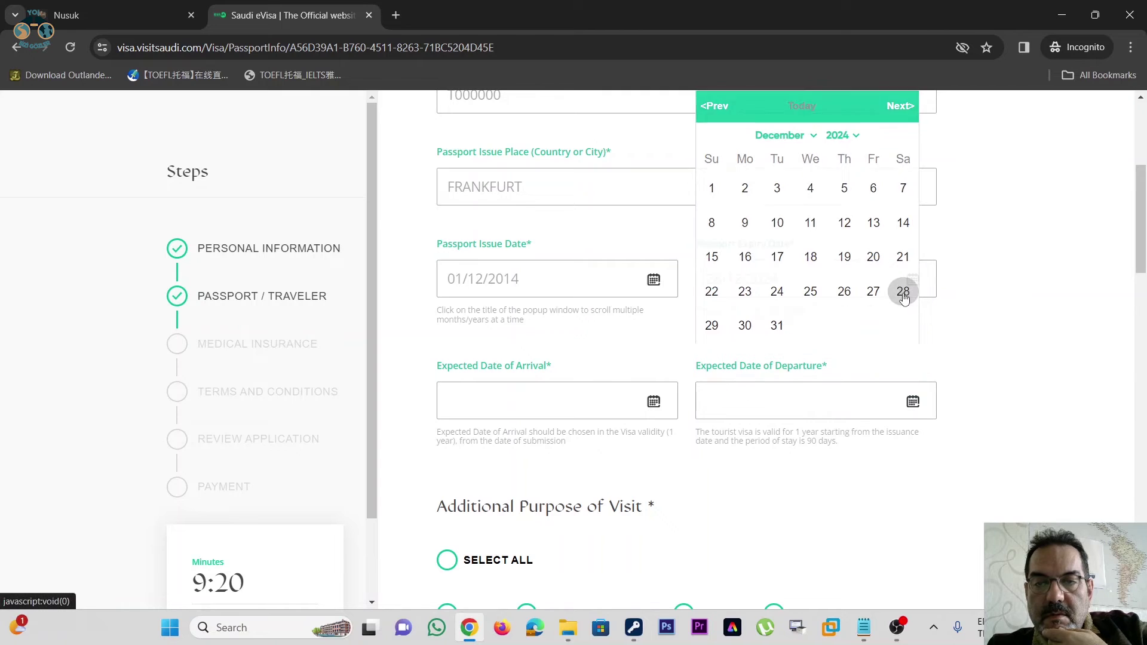
- Set the expected arrival date to 01/02/2024
scroll(983, 222, "down", 1)
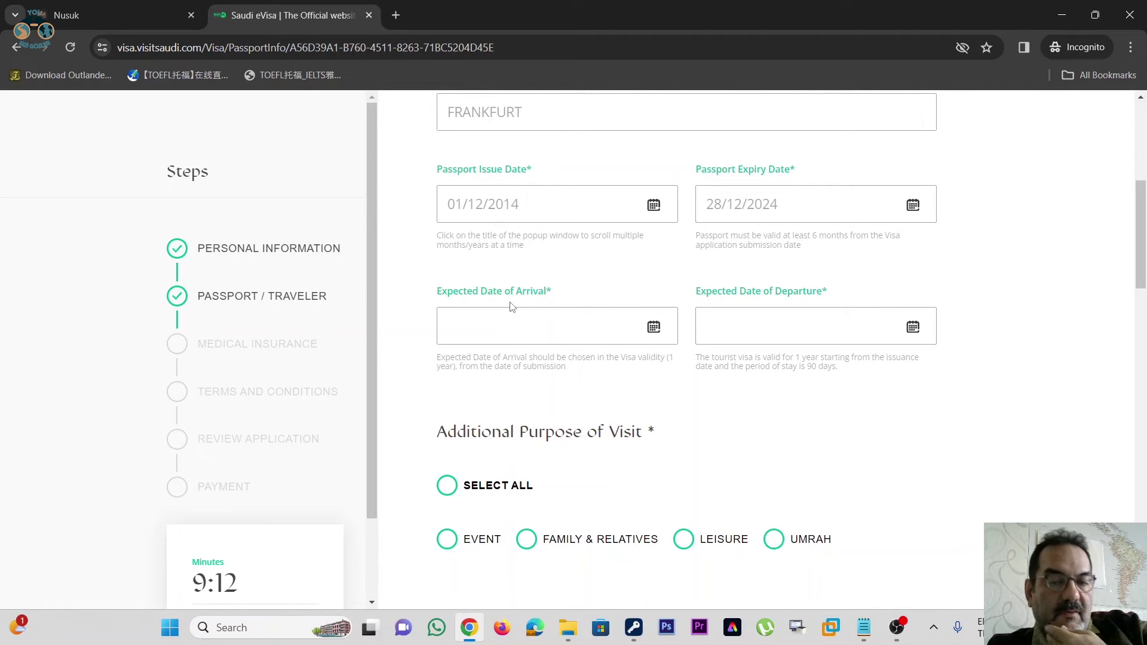
left_click(654, 327)
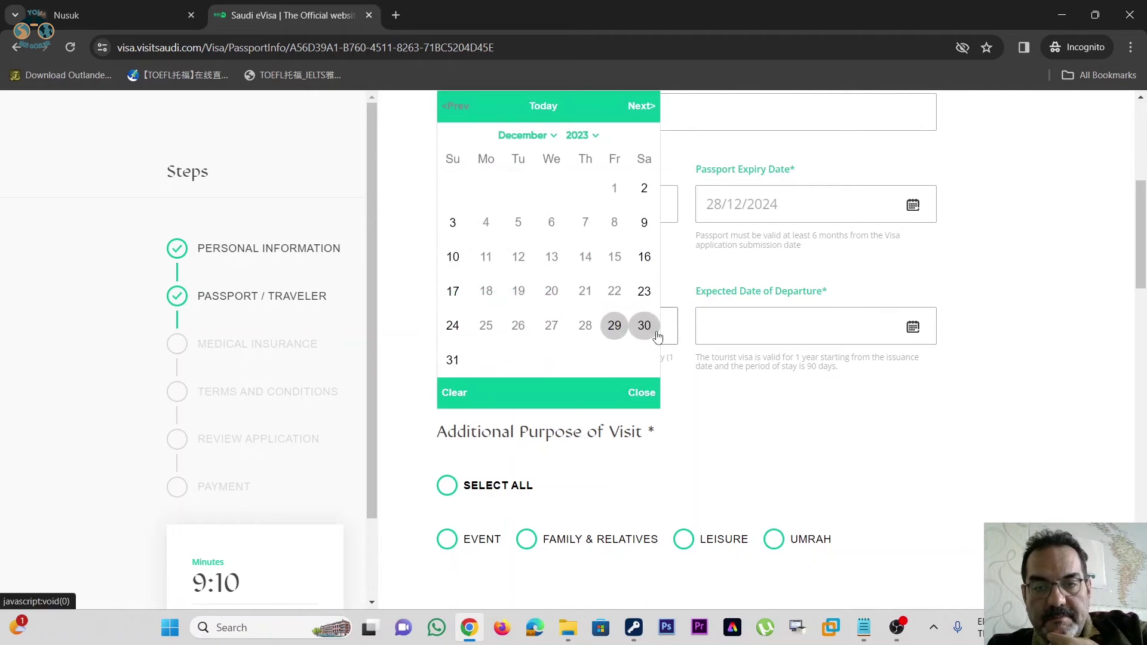
left_click(596, 138)
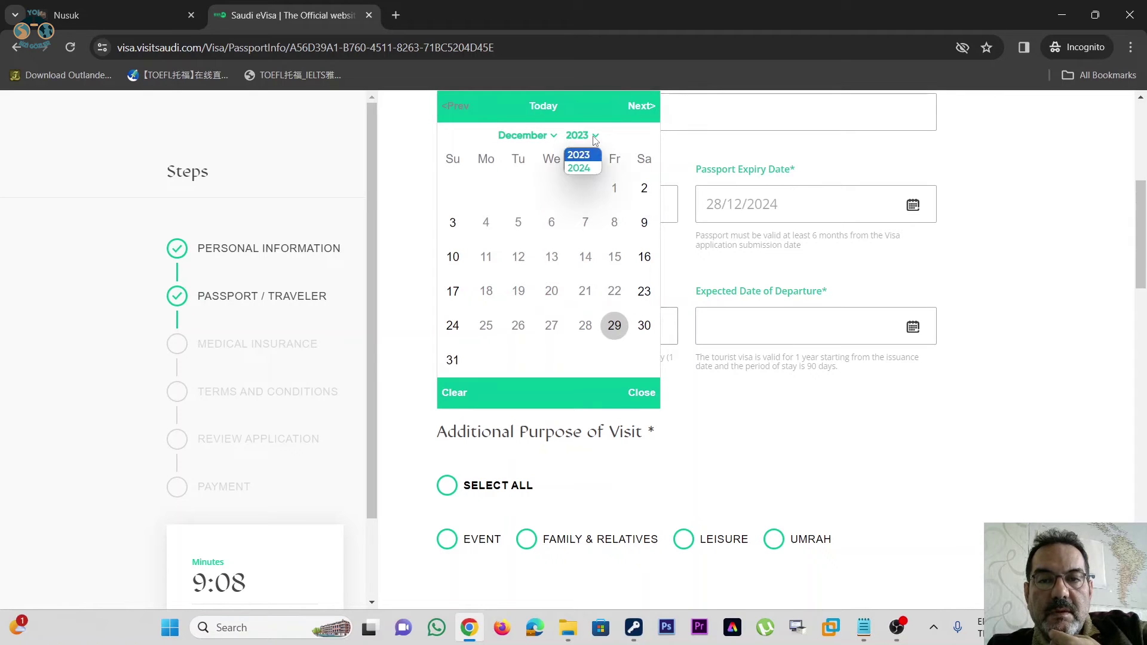
left_click(642, 111)
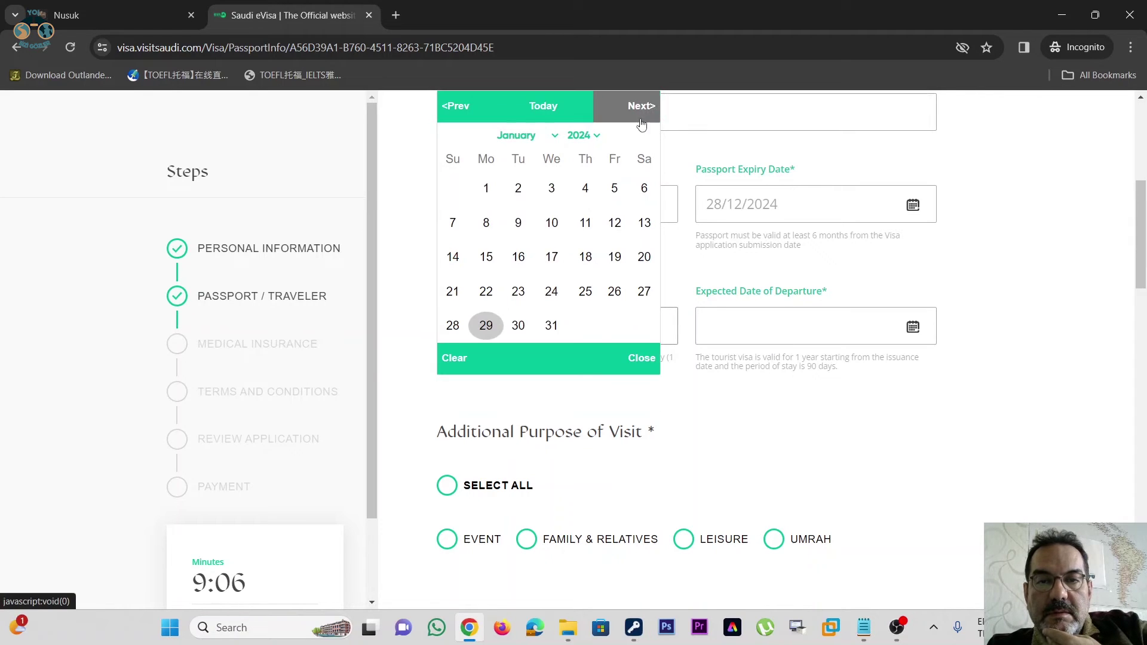
left_click(641, 110)
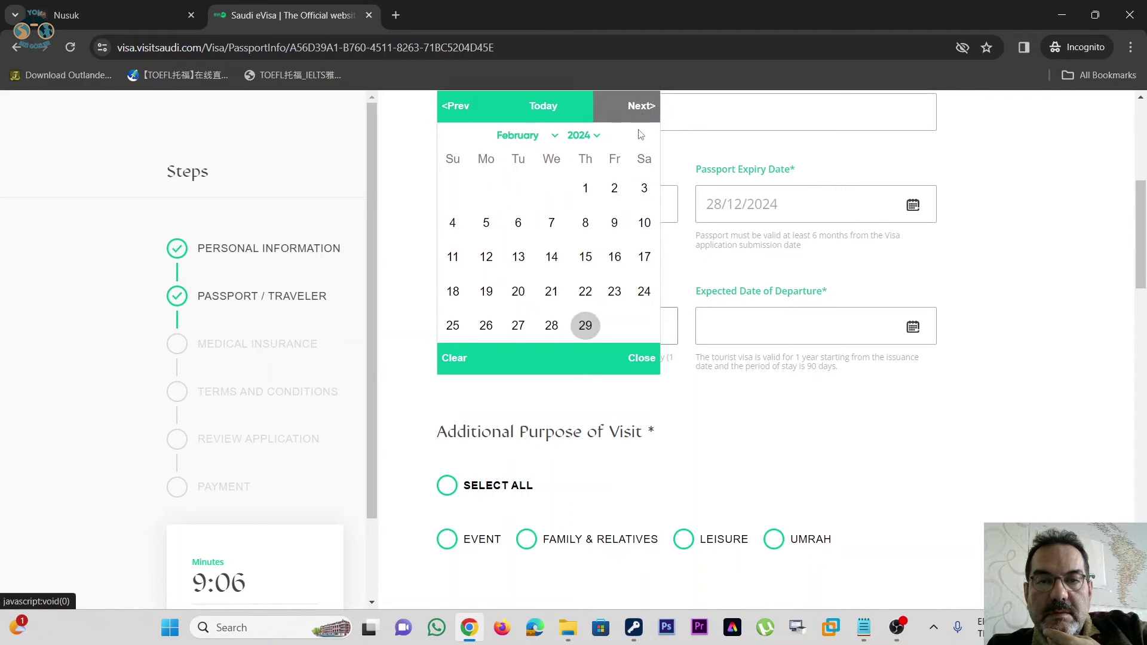
left_click(586, 189)
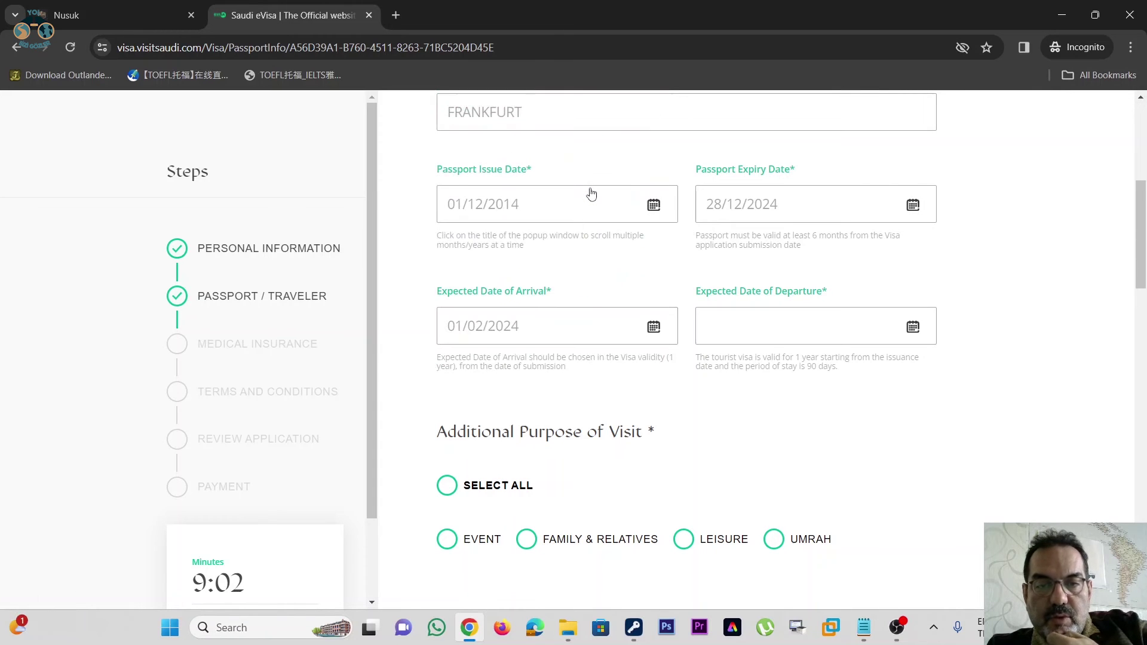
- Pick 10 February 2024 as the expected departure date
left_click(912, 330)
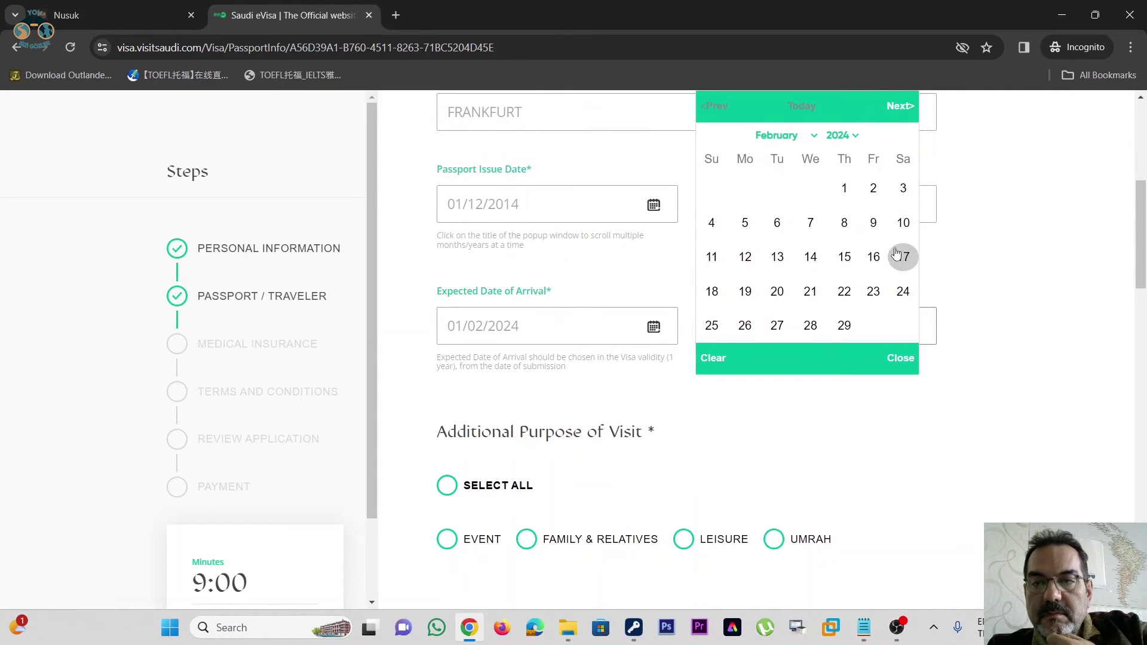
left_click(903, 223)
scroll(963, 257, "down", 1)
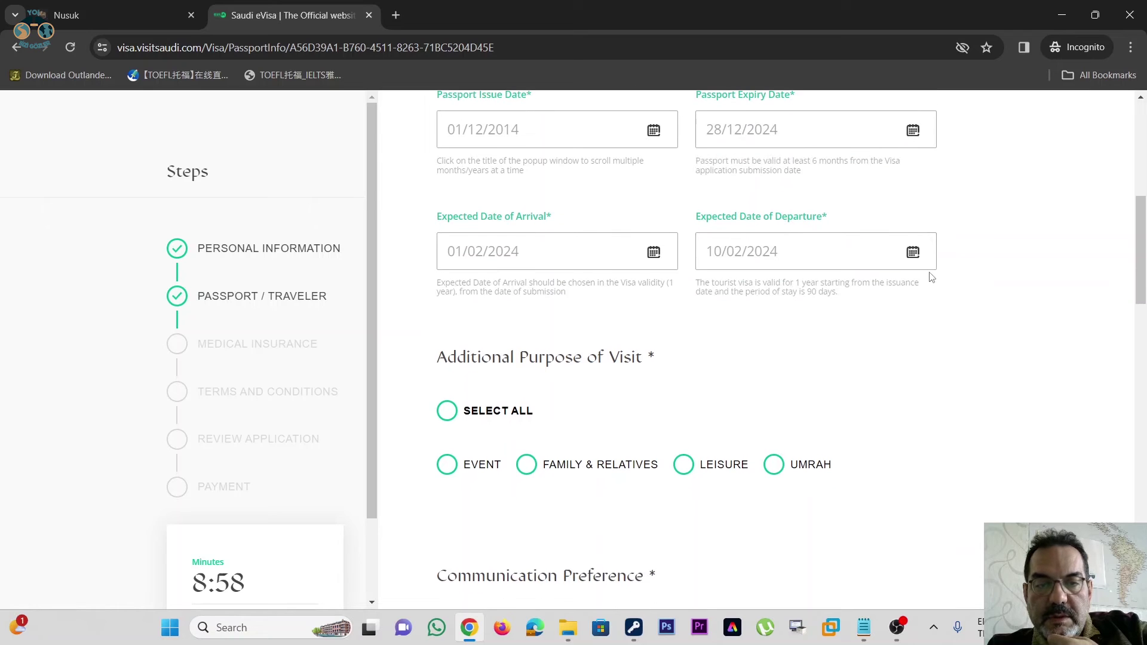
scroll(928, 279, "down", 2)
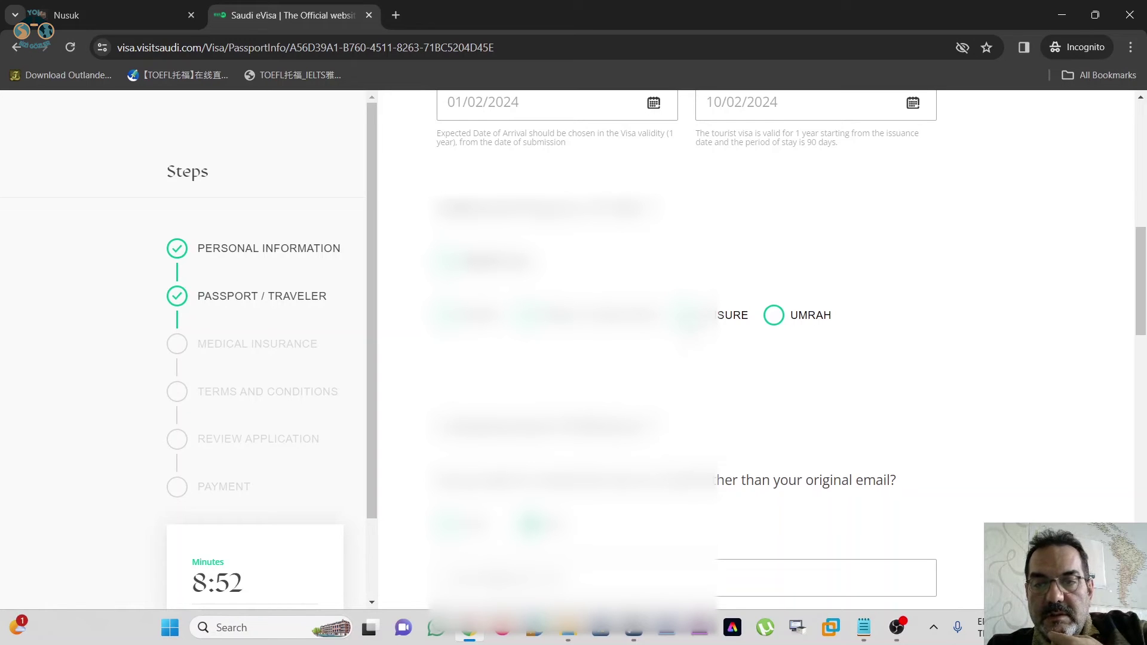
- Tick UMRAH as an additional purpose and scroll to the accommodation map of Riyadh
left_click(776, 324)
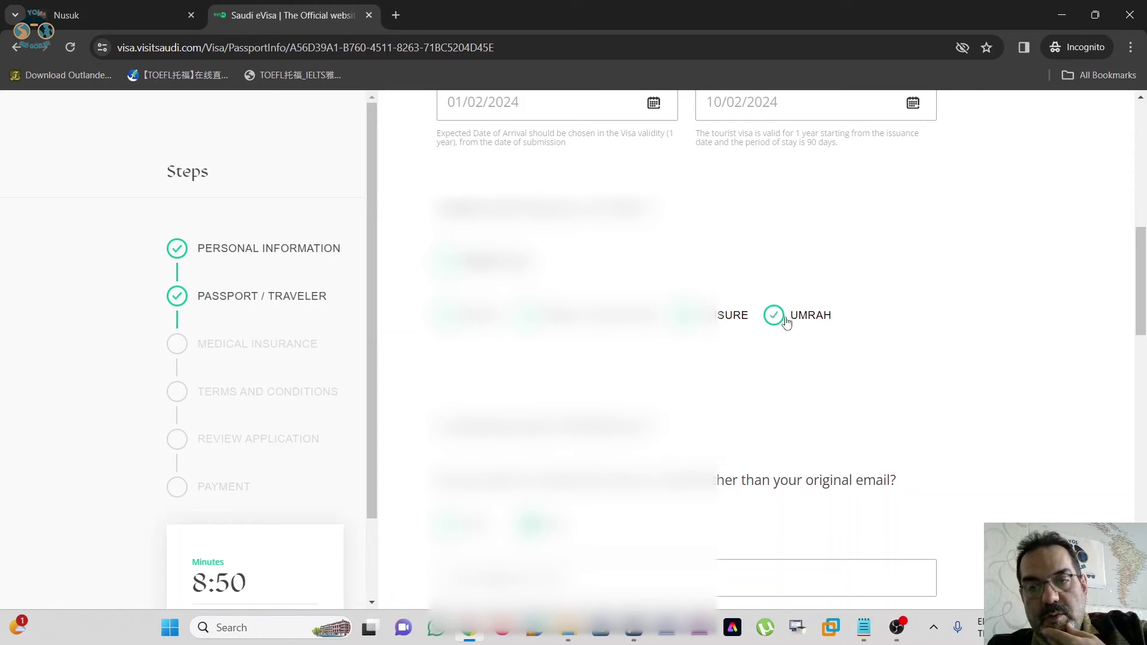
scroll(853, 186, "down", 3)
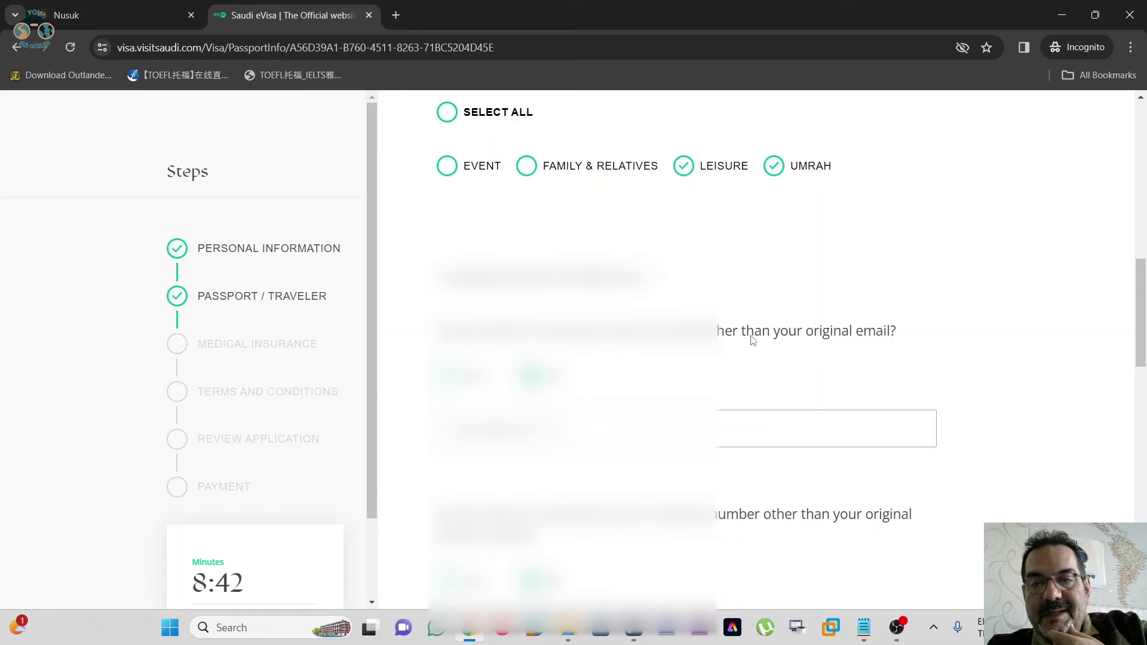
scroll(848, 294, "down", 3)
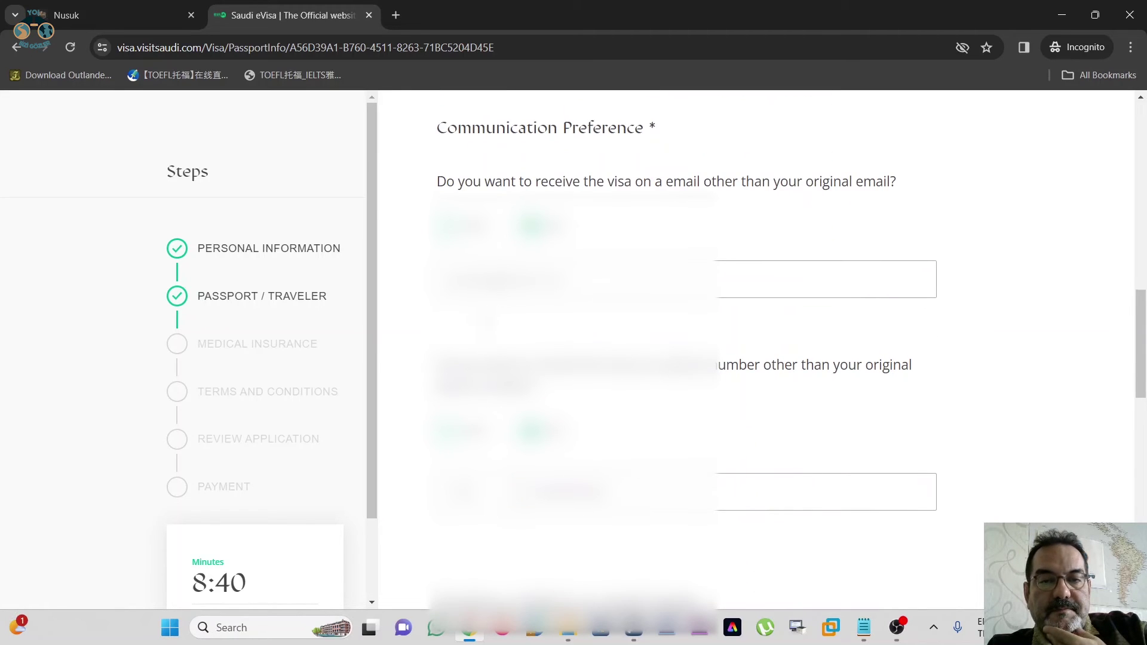
scroll(756, 353, "down", 4)
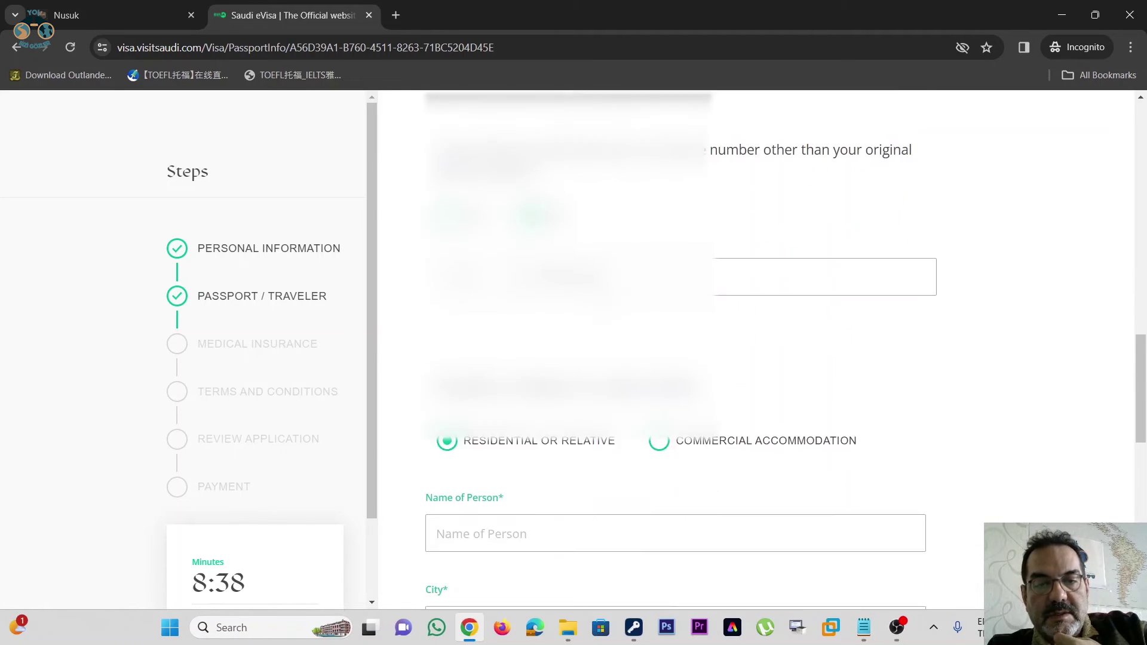
scroll(676, 352, "down", 3)
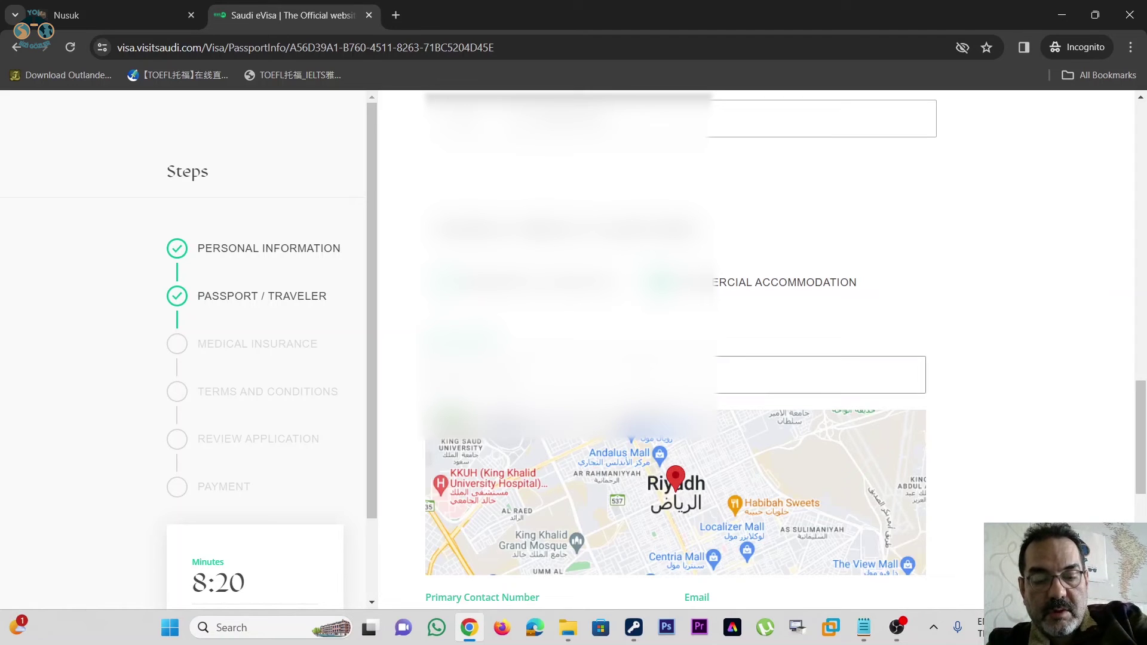
- Choose Four Points by Sheraton as the hotel, enter its contact number, and continue
type("Four")
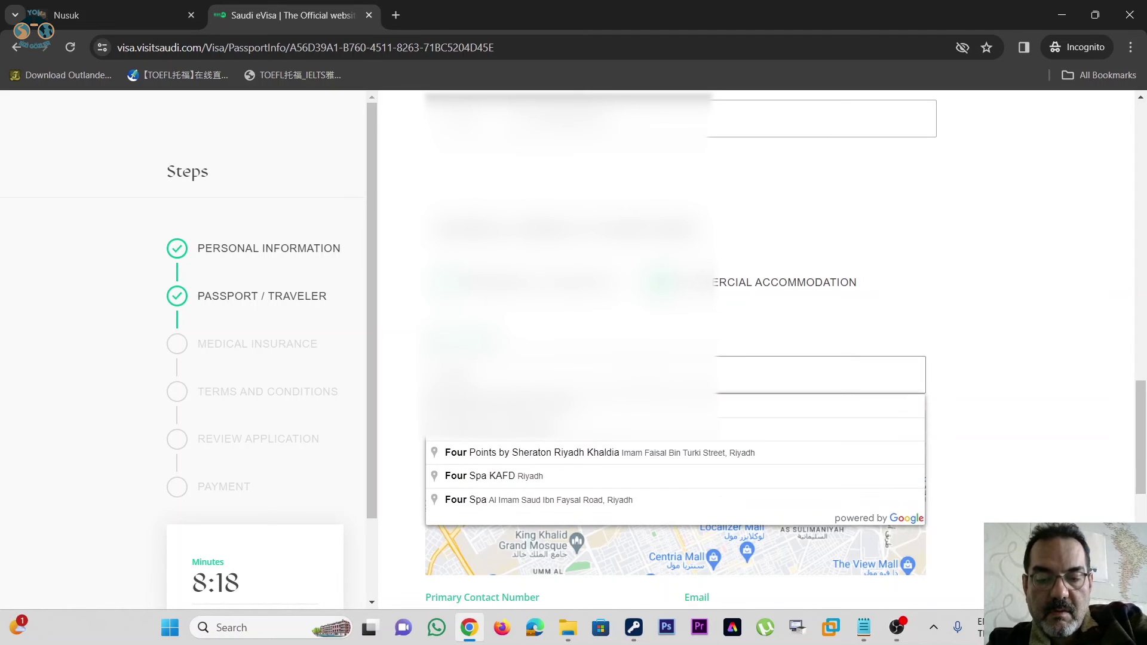
type(" Point")
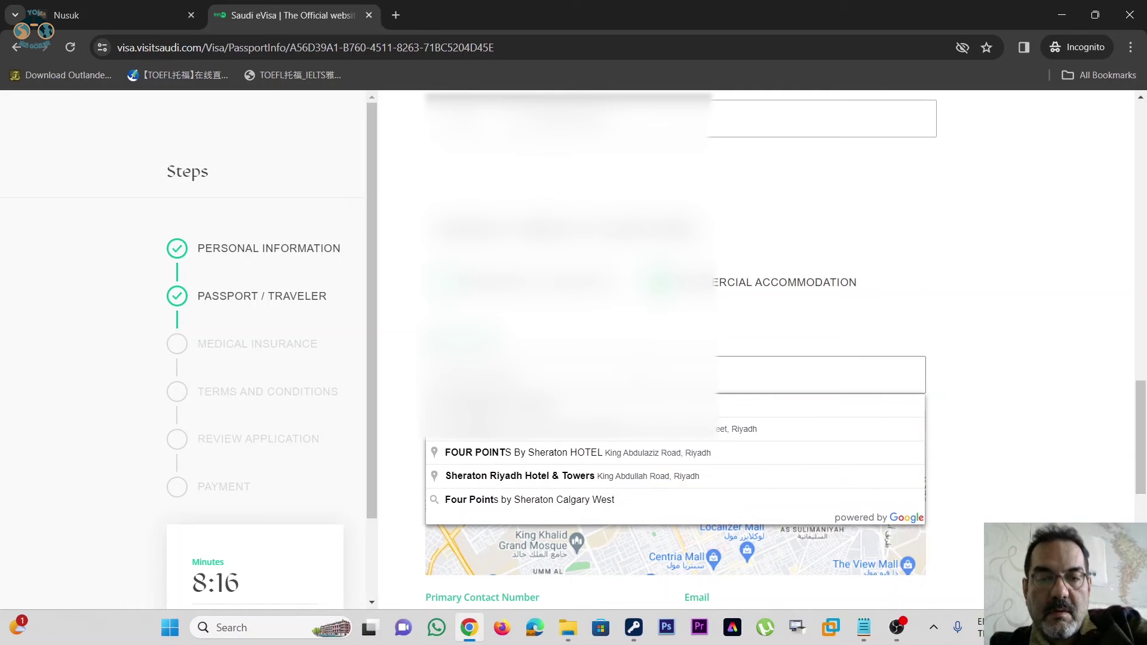
left_click(508, 406)
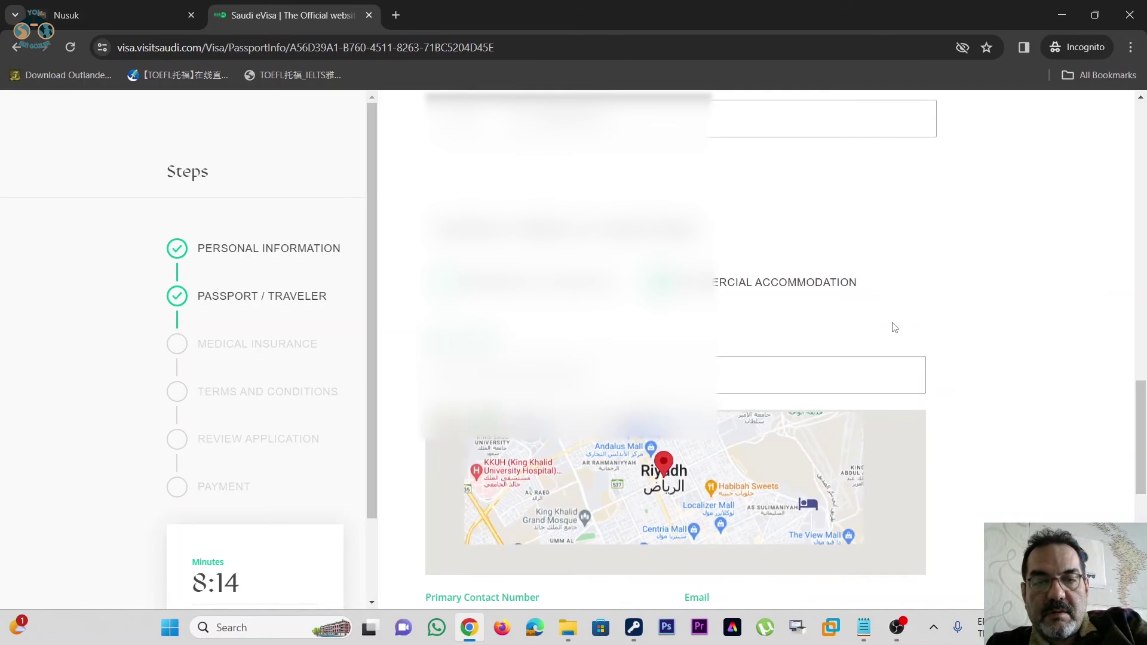
scroll(931, 293, "down", 2)
scroll(928, 292, "down", 2)
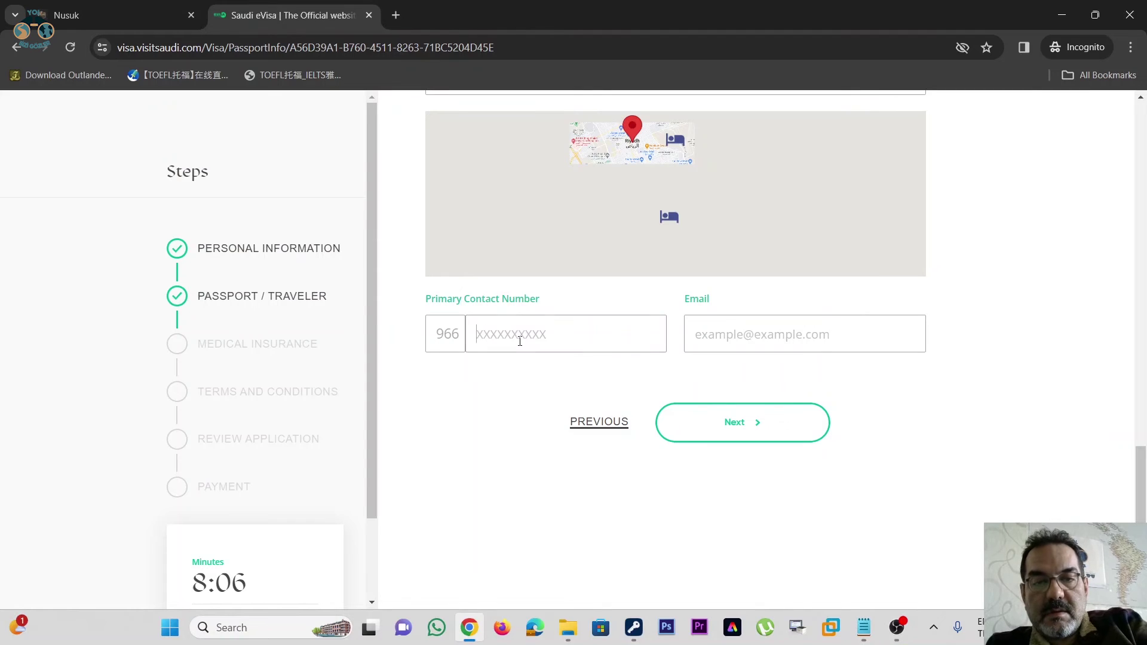
type("12550899")
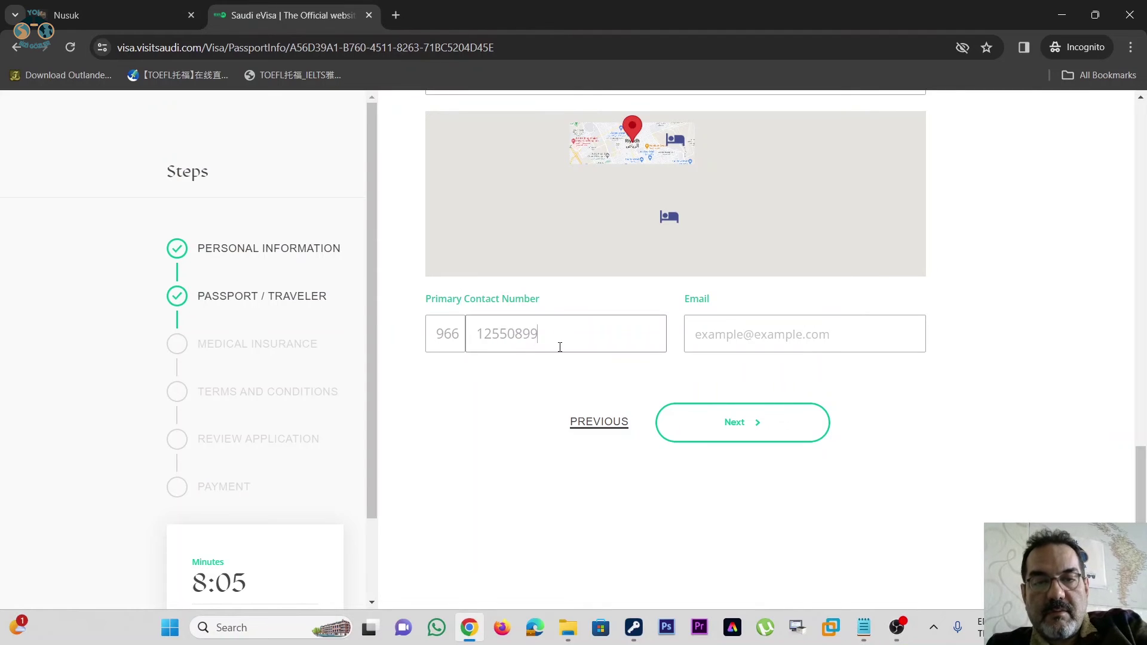
type("9")
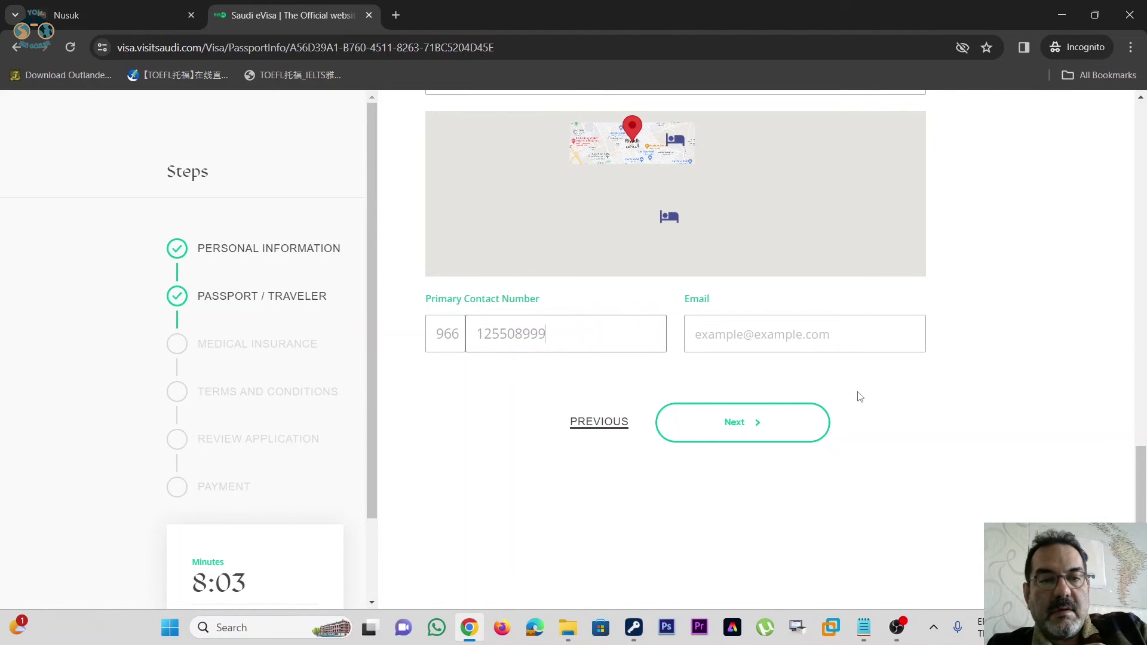
left_click(756, 429)
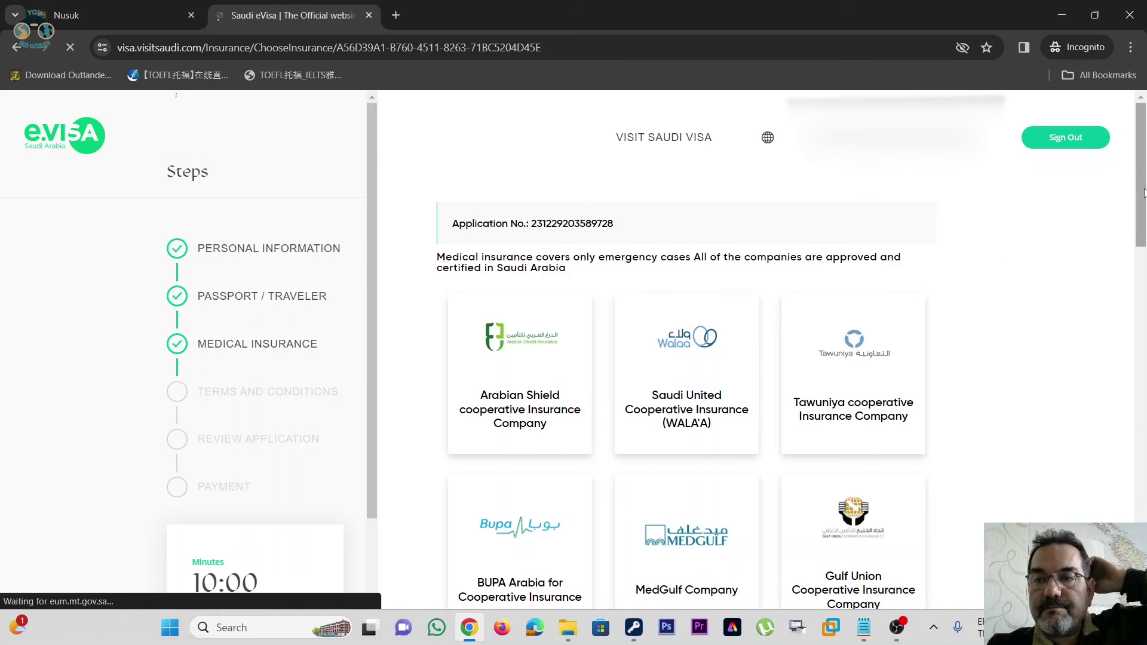
- Agree to the 180.00 SAR medical insurance coverage and go to the next step
left_click_drag(1144, 191, 1143, 493)
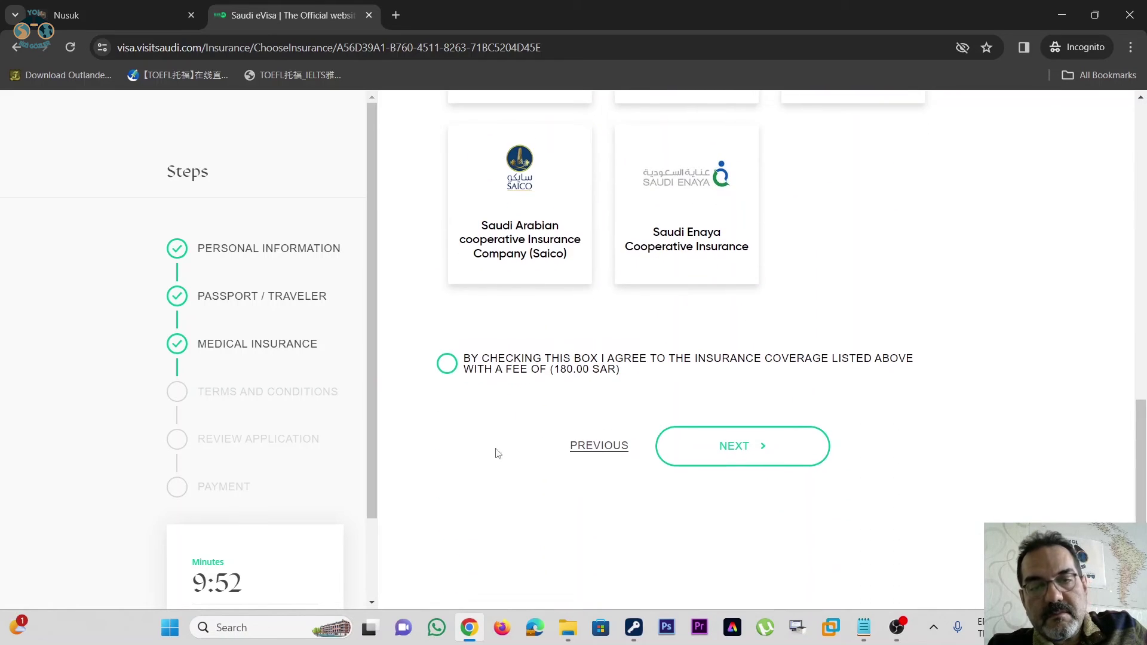
left_click(448, 366)
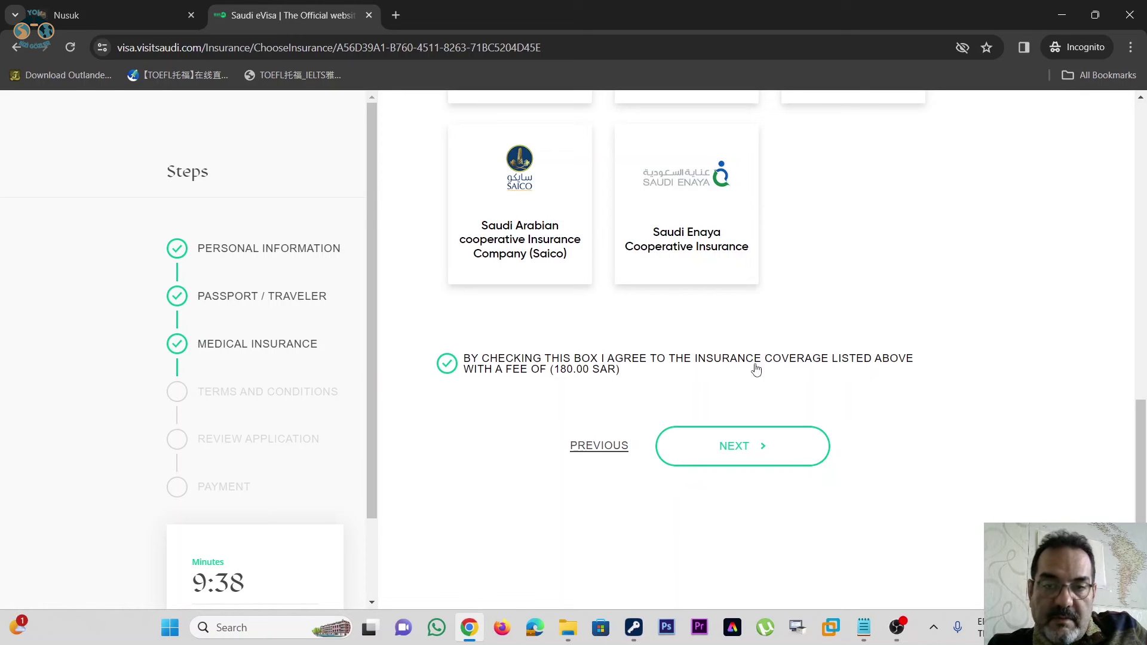
scroll(833, 337, "down", 2)
scroll(819, 361, "up", 1)
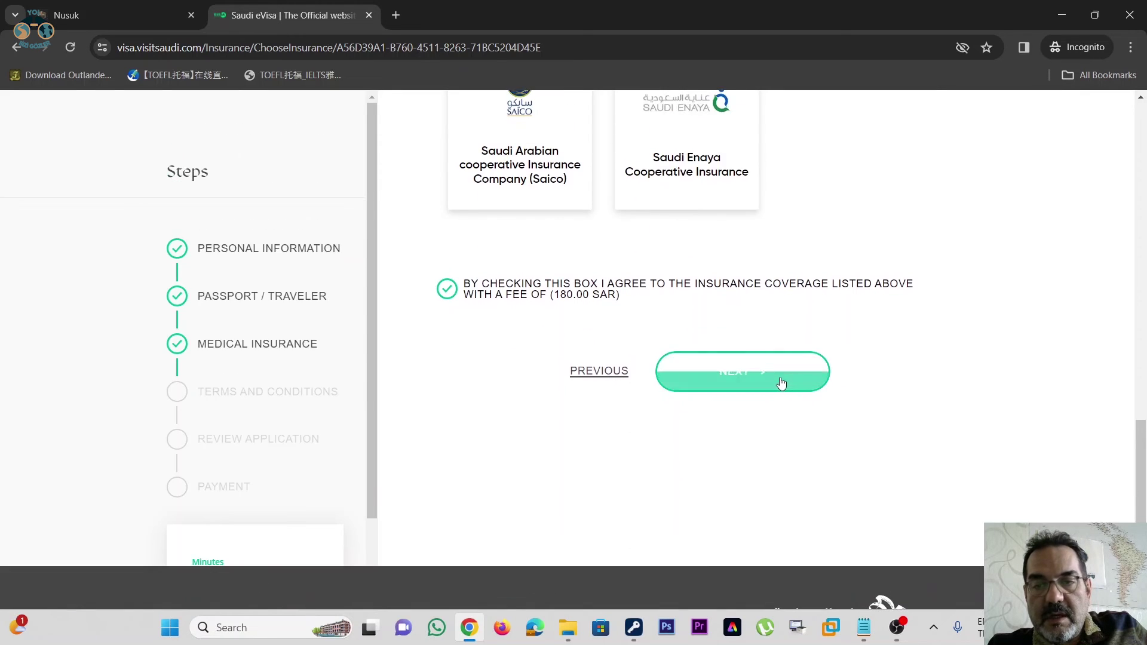
left_click(780, 377)
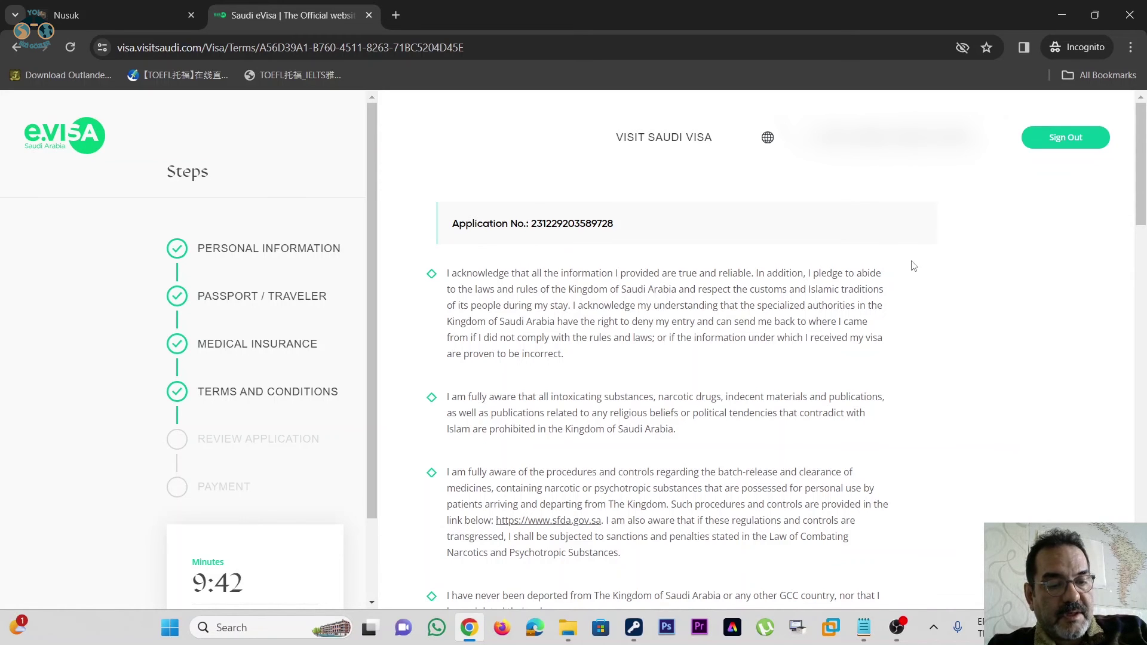
- Tick 'I have read and agree' on the terms and proceed to the review
scroll(913, 265, "down", 20)
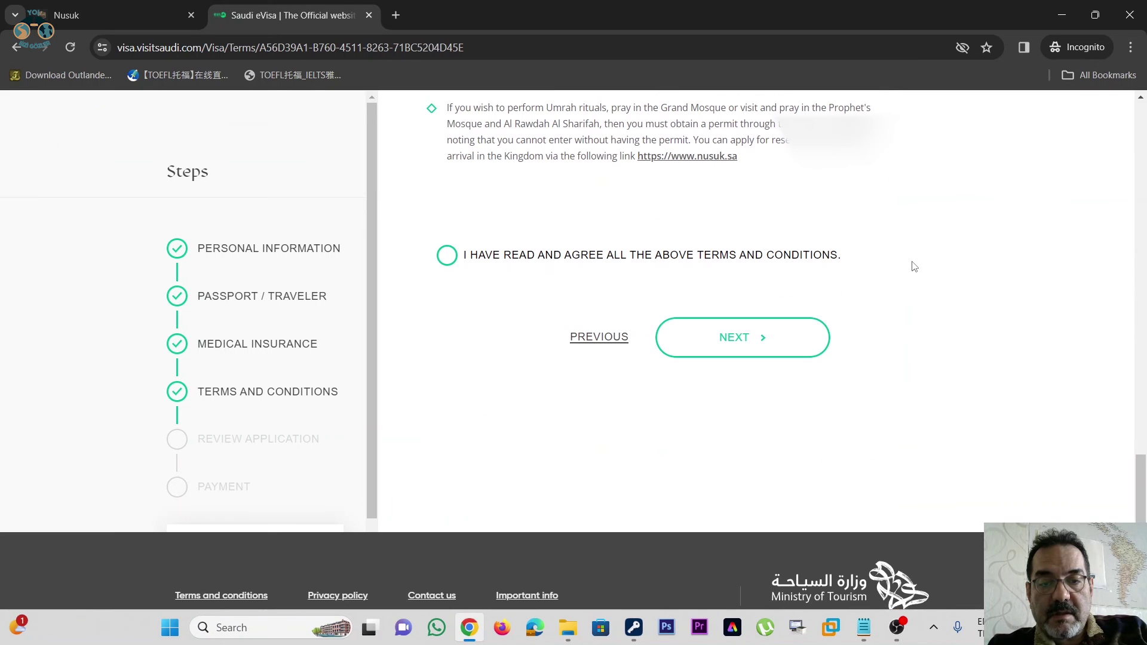
left_click(448, 257)
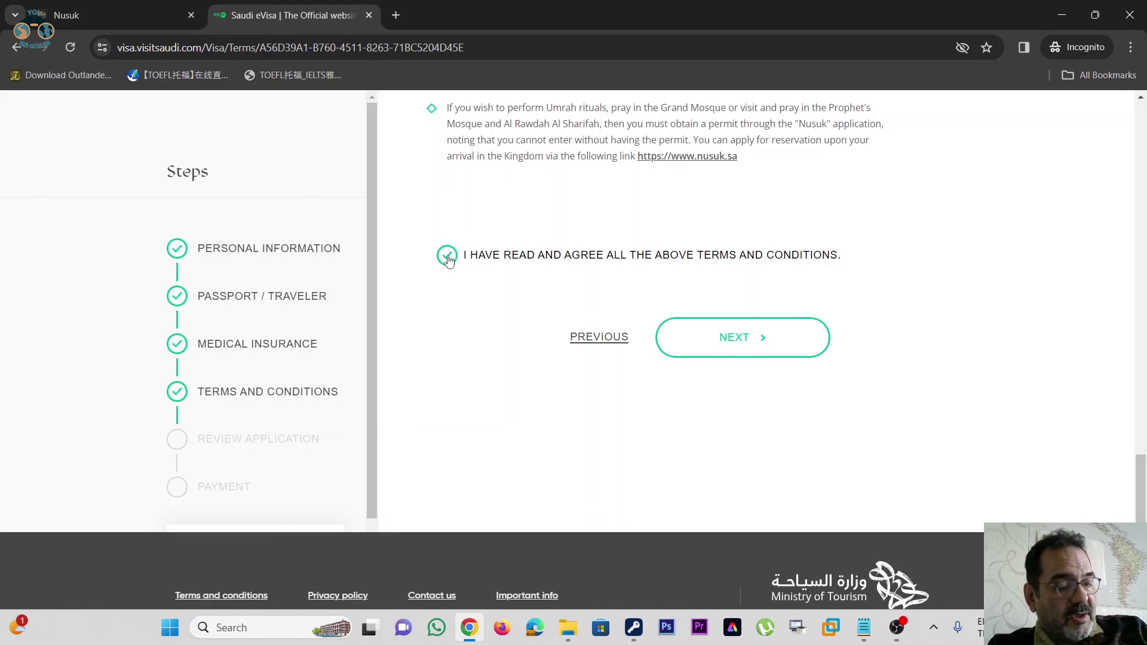
scroll(615, 209, "down", 2)
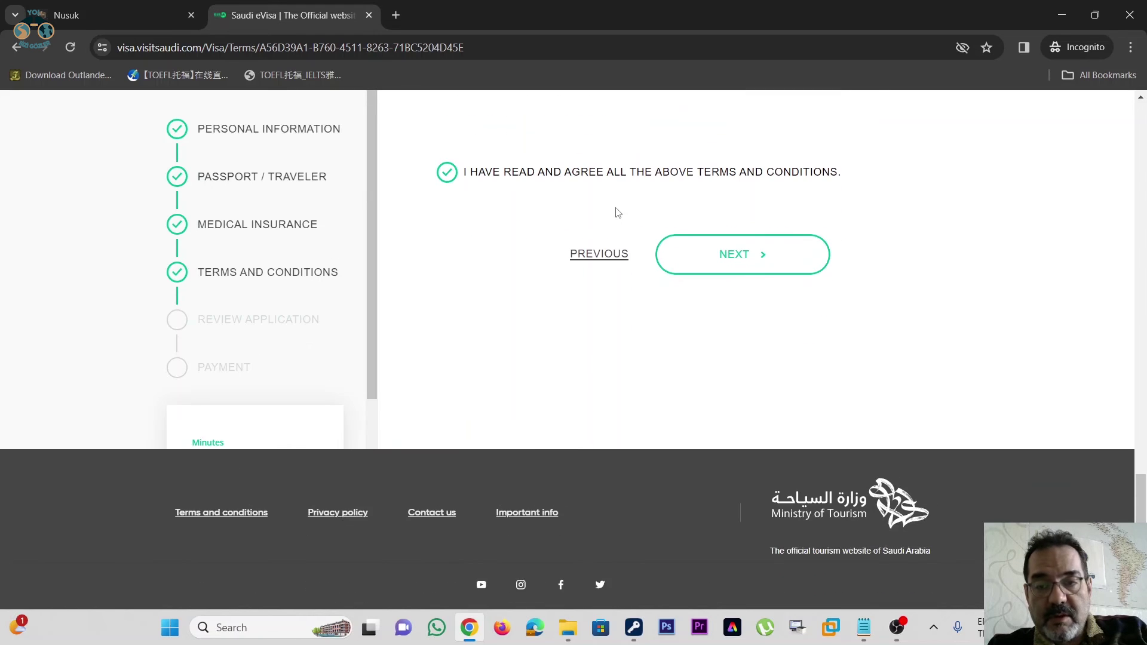
left_click(743, 261)
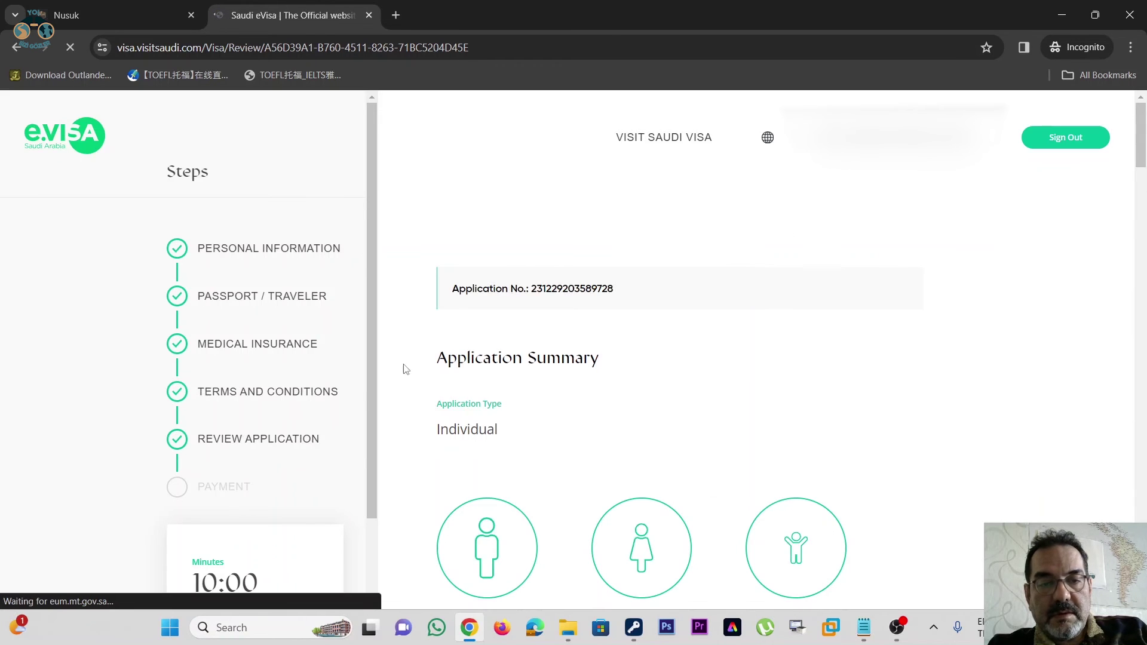
- Scroll through the Application Summary and tick the declaration that the details are correct
scroll(797, 248, "down", 8)
scroll(798, 248, "down", 20)
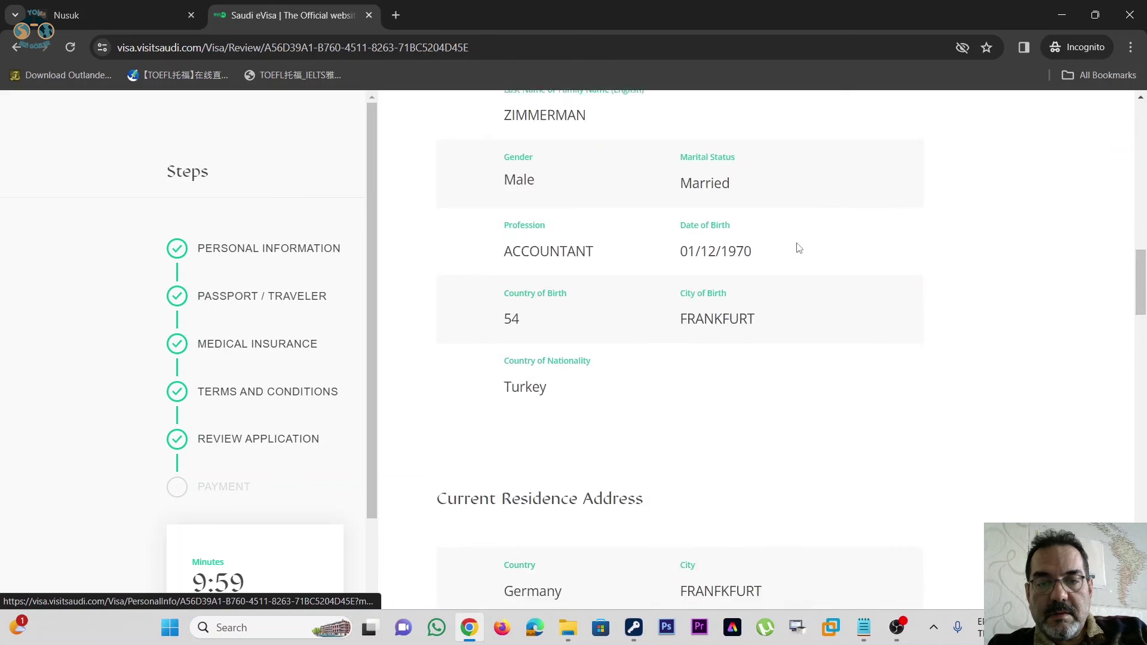
scroll(798, 247, "down", 10)
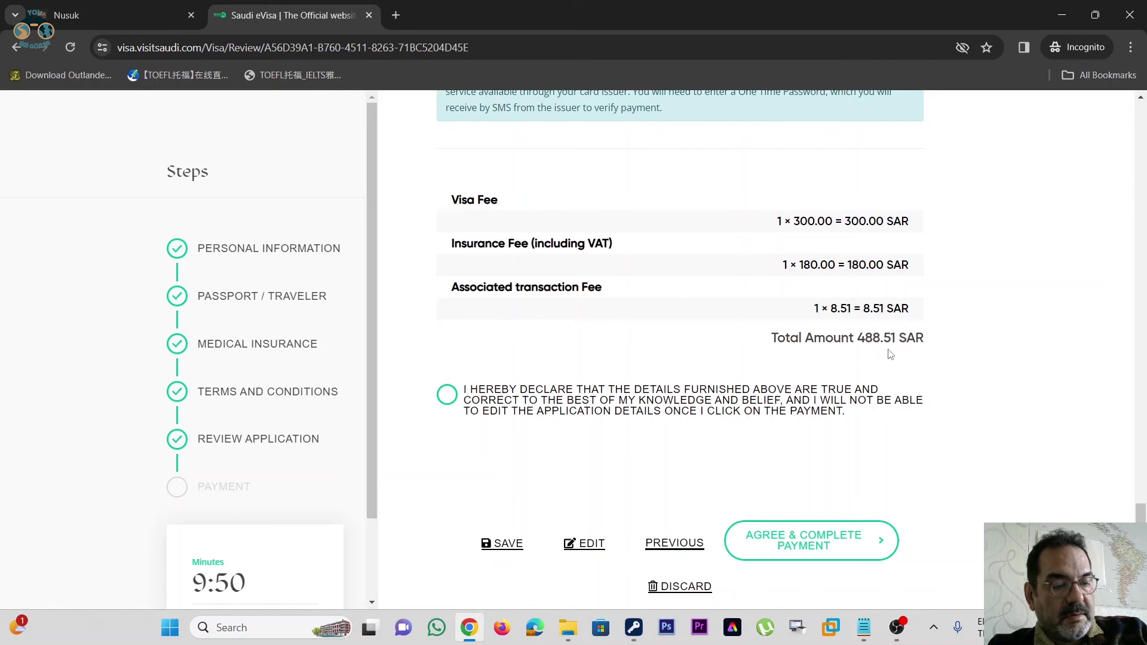
left_click(448, 396)
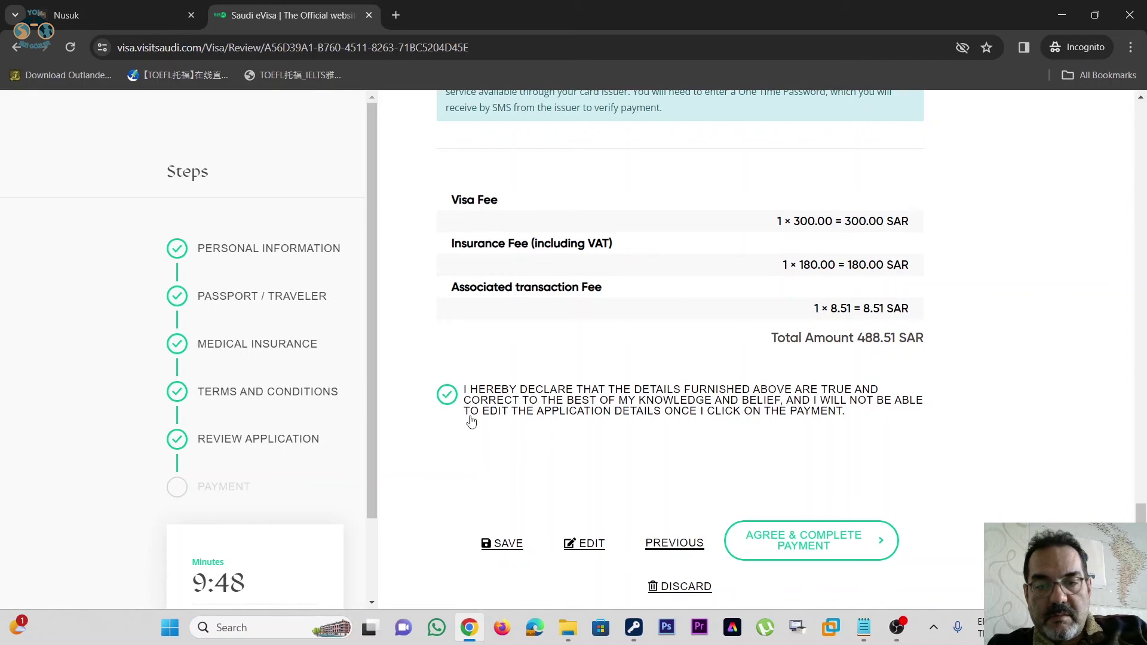
- Recheck the summary and choose Agree & Complete Payment for 488.51 SAR
scroll(987, 324, "up", 3)
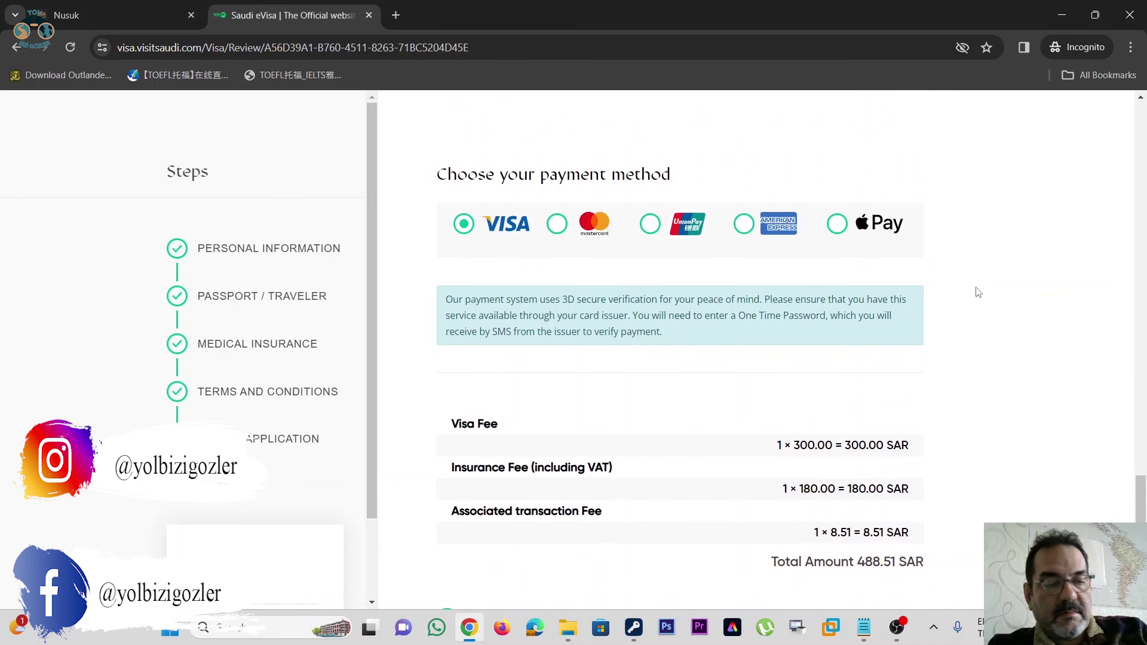
scroll(979, 292, "down", 5)
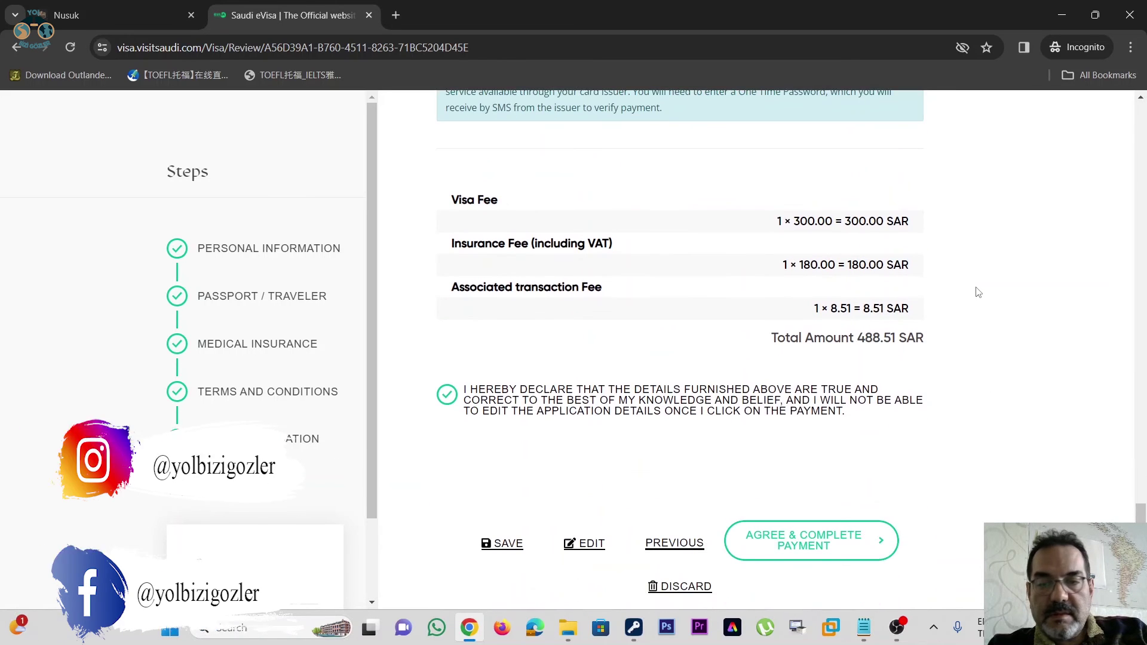
scroll(978, 293, "up", 6)
scroll(978, 292, "up", 2)
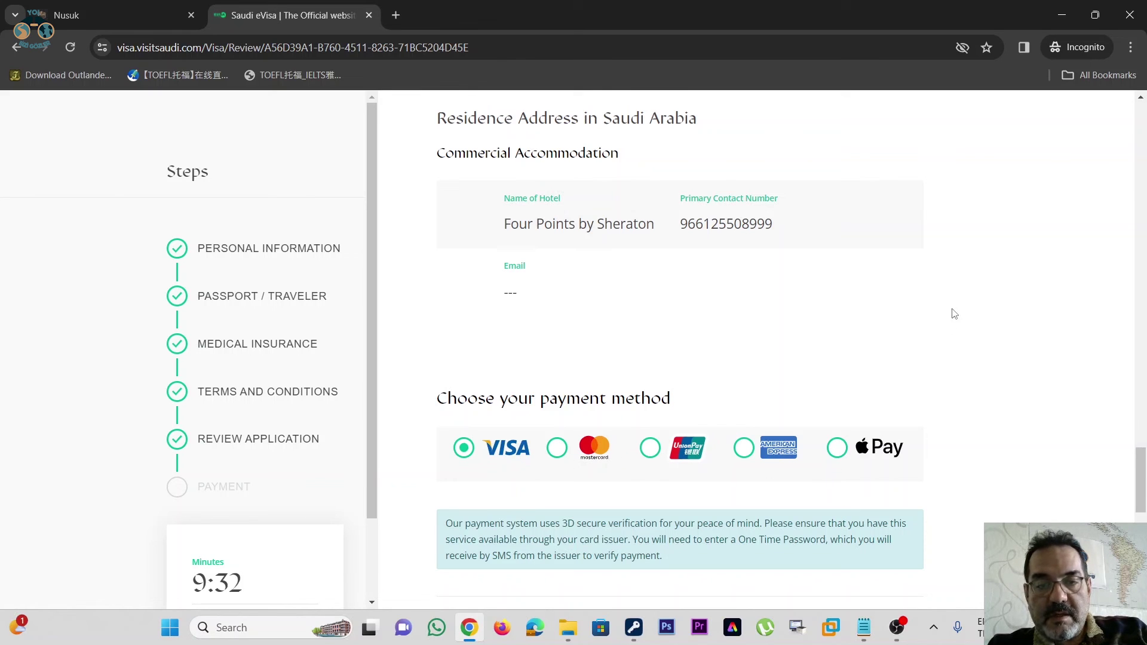
scroll(962, 280, "down", 2)
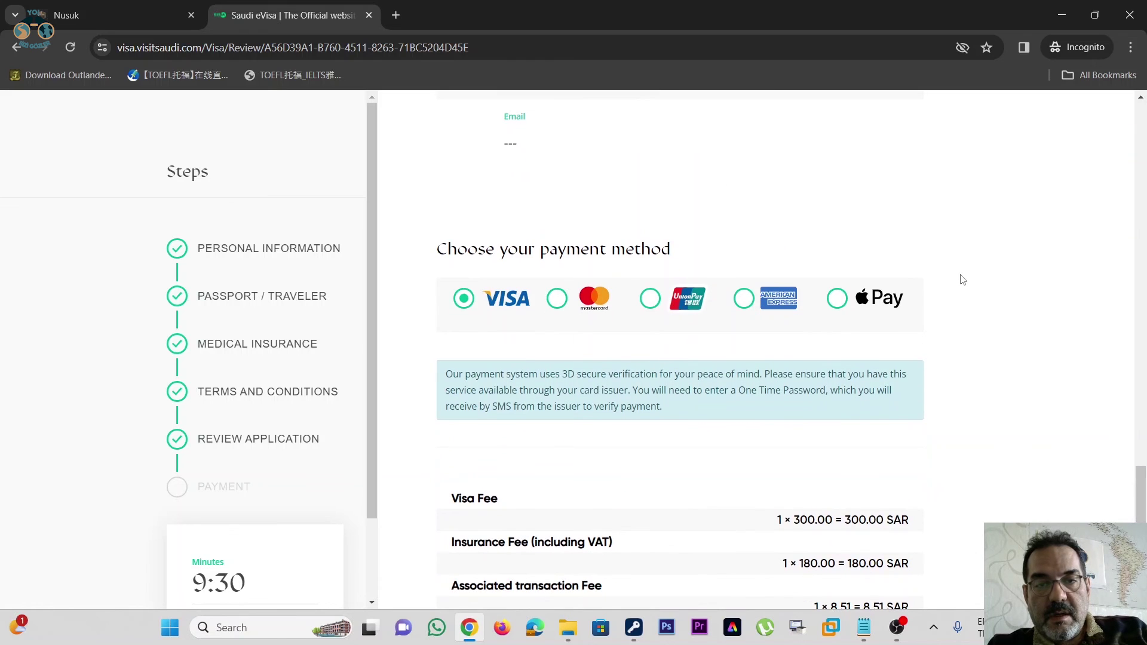
scroll(747, 253, "down", 8)
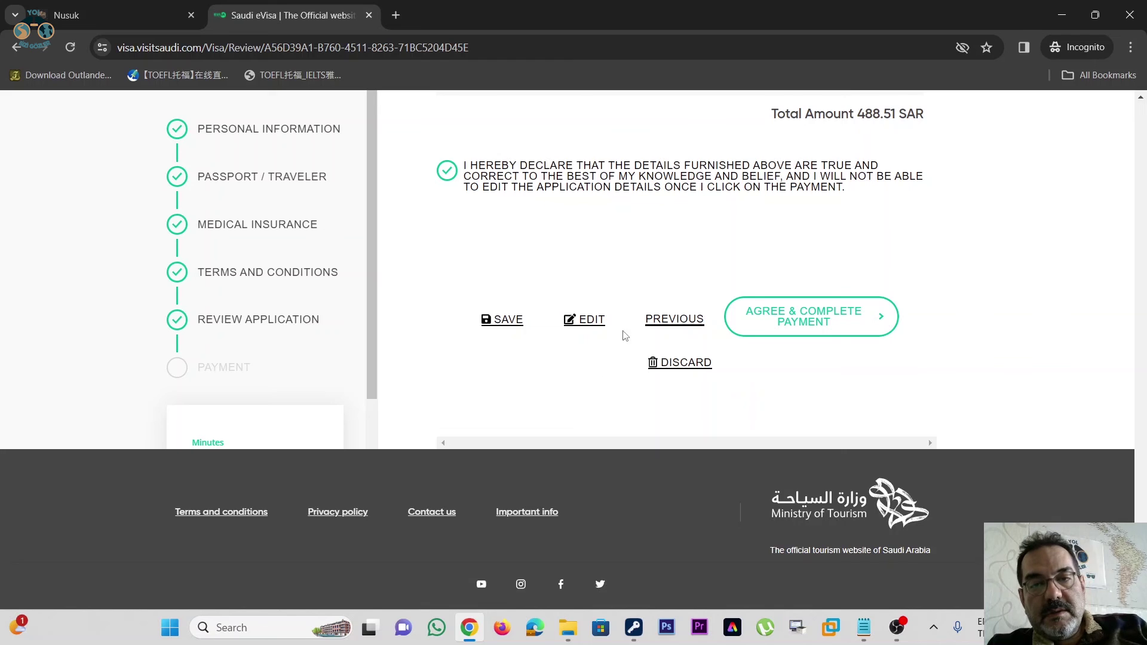
scroll(642, 328, "up", 8)
scroll(664, 323, "up", 5)
left_click_drag(1139, 442, 481, 575)
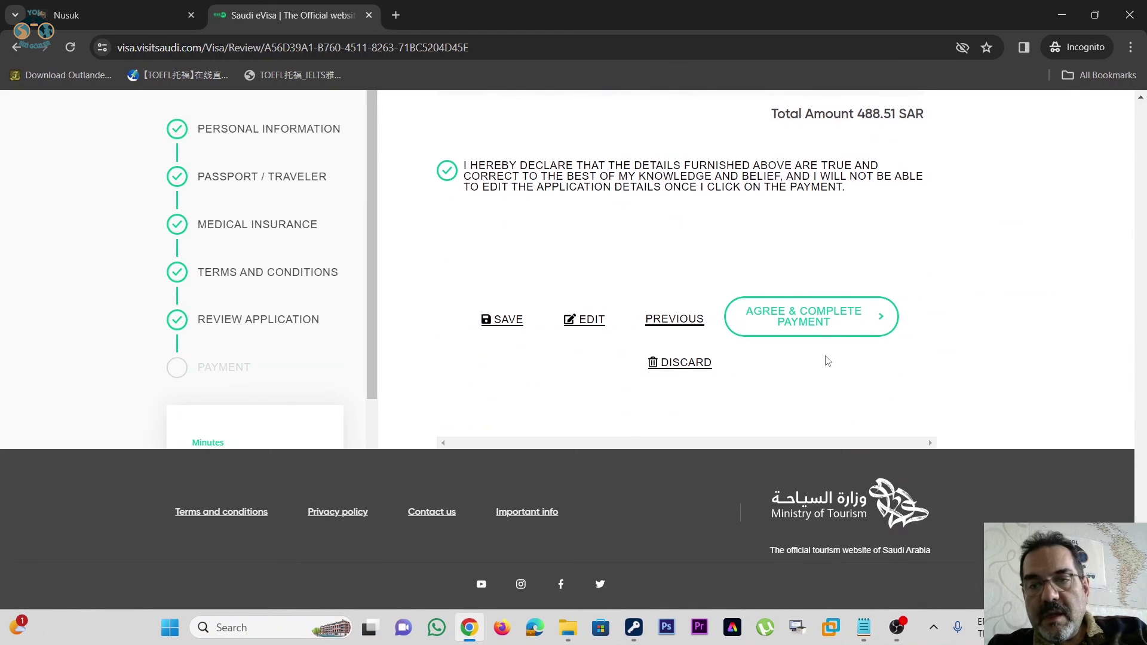
left_click(804, 330)
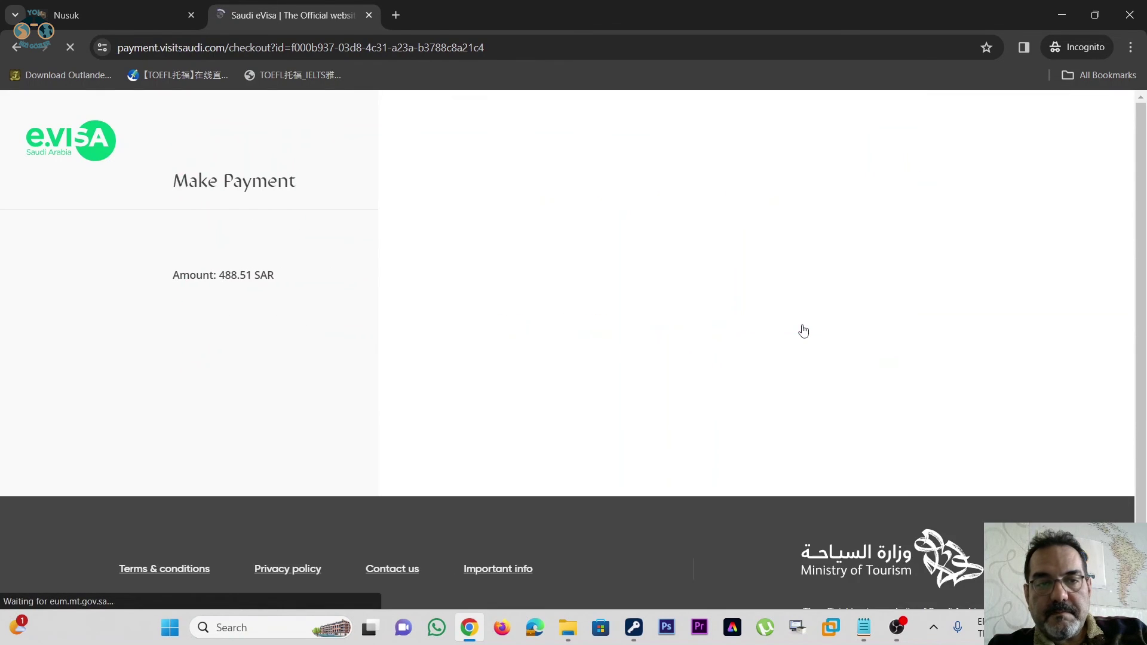
- Check the card brand list and keep Visa as the brand
left_click(809, 288)
left_click(809, 287)
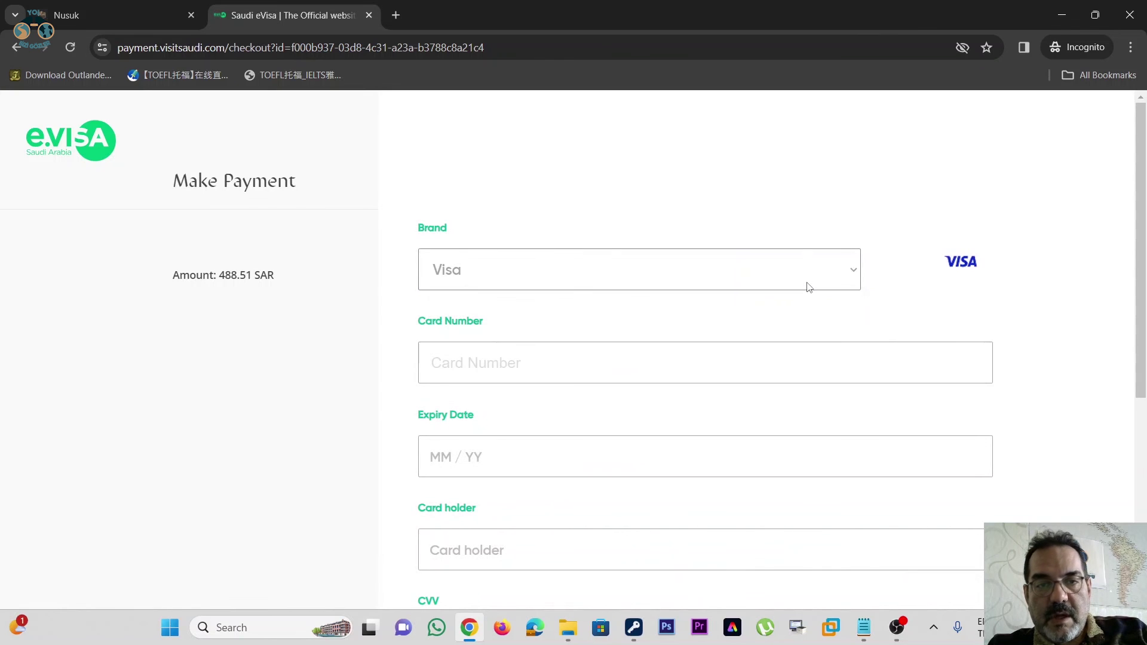
left_click(809, 288)
left_click(810, 288)
left_click(809, 288)
left_click(809, 288)
left_click(809, 288)
left_click(809, 288)
left_click(809, 288)
left_click(809, 289)
left_click(809, 288)
left_click(809, 288)
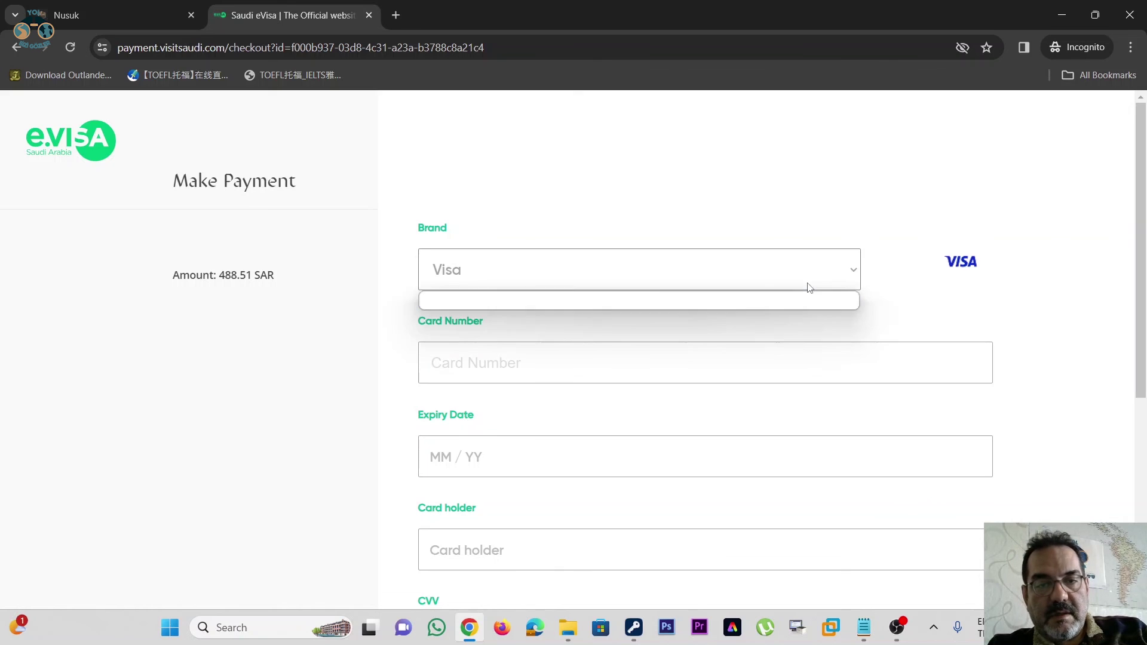
- Move into the Card Number and Card holder fields of the payment form
scroll(810, 288, "down", 1)
left_click(648, 297)
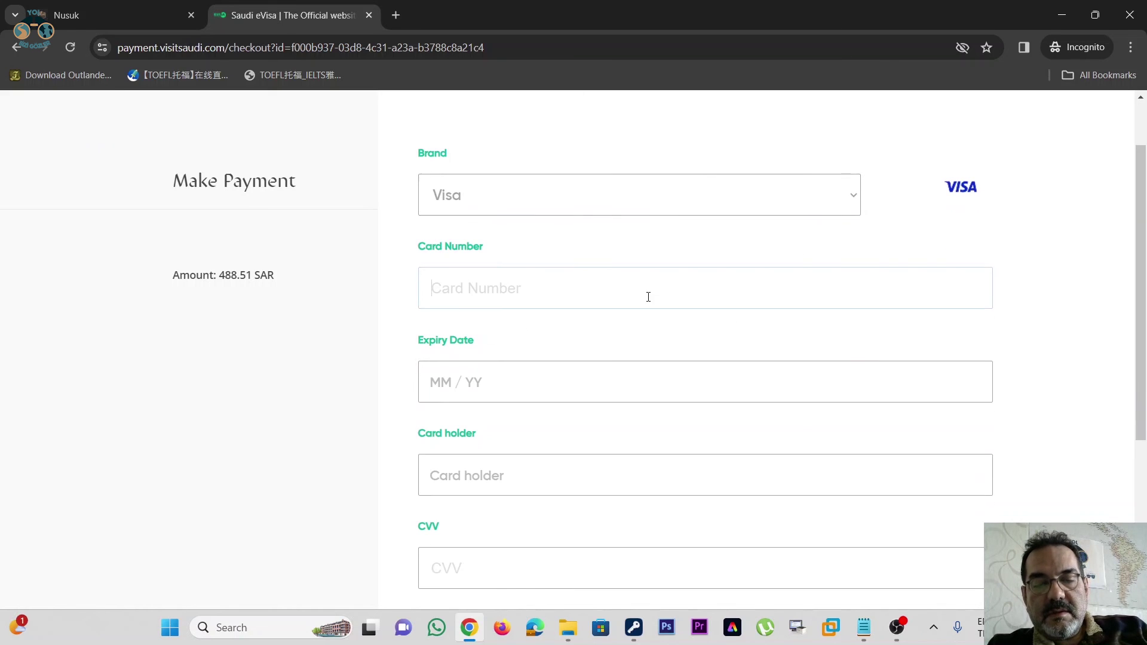
scroll(504, 281, "down", 2)
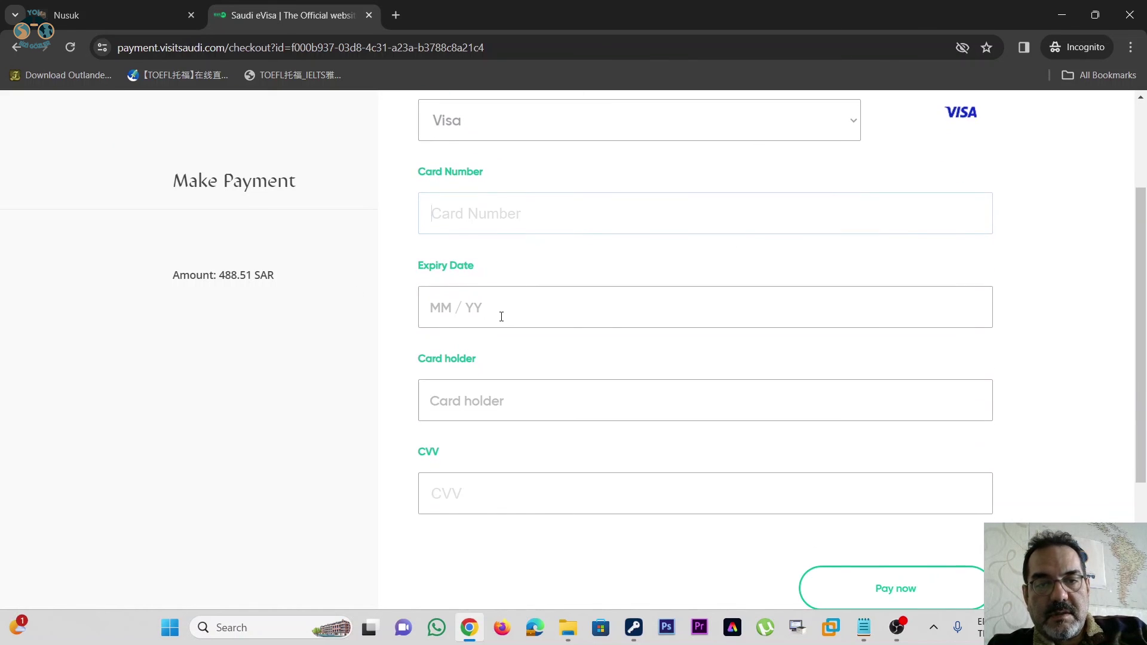
left_click(565, 328)
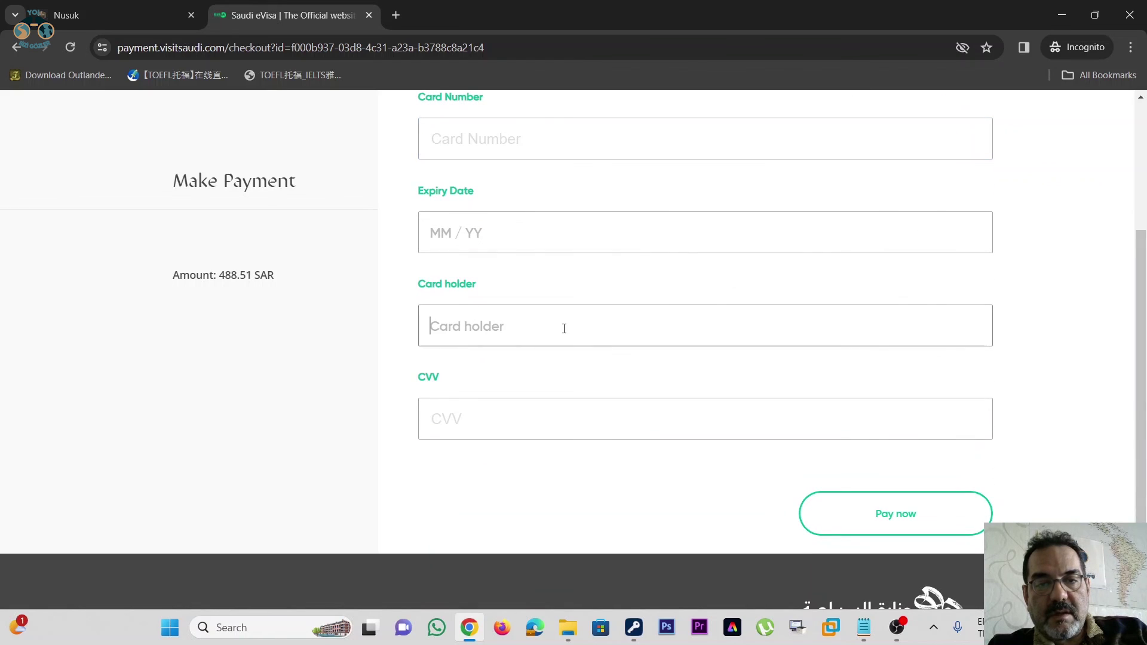
scroll(565, 322, "down", 1)
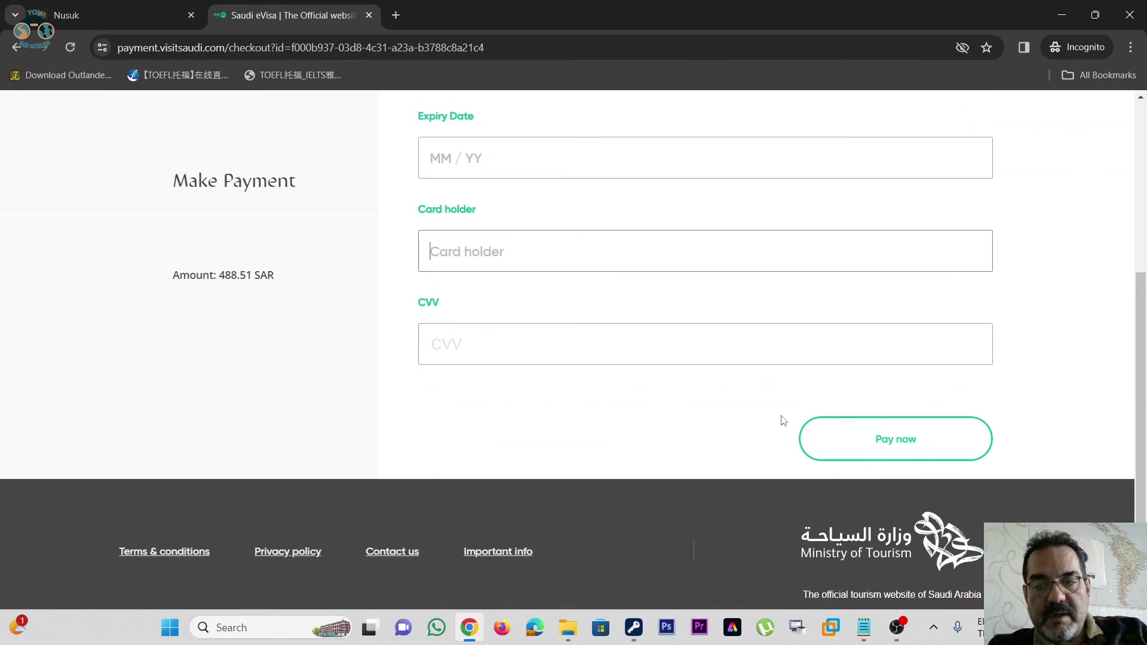